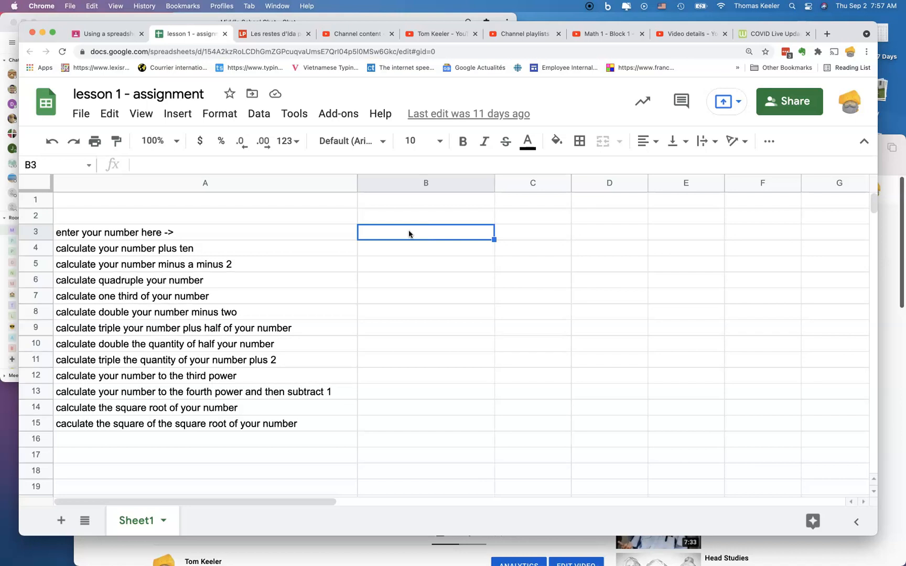
- Enter 4 as the number in B3, with the fixed answers 14 in B4 and 6 in B5
{"action": "type", "text": "4"}
{"action": "key", "text": "Return"}
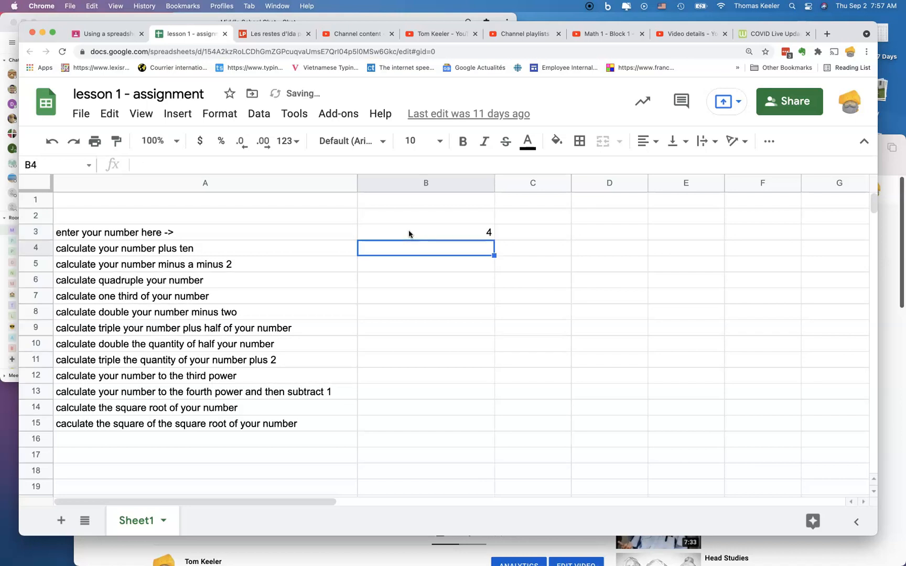
{"action": "type", "text": "14"}
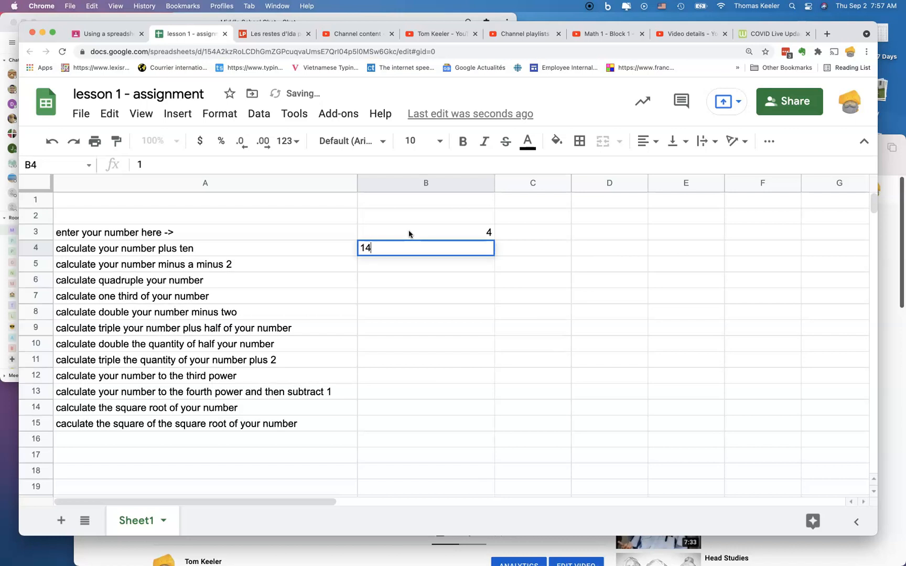
{"action": "key", "text": "Return"}
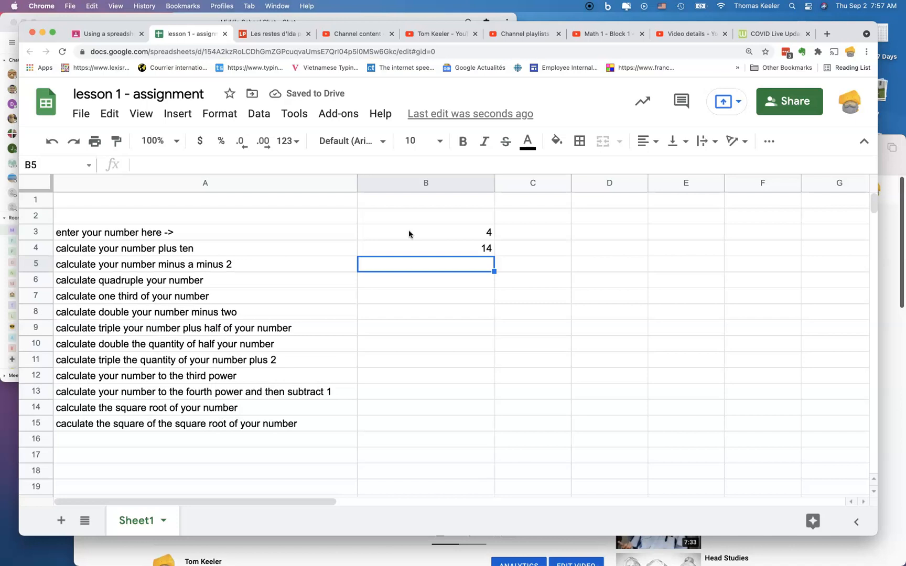
{"action": "type", "text": "6"}
{"action": "key", "text": "Return"}
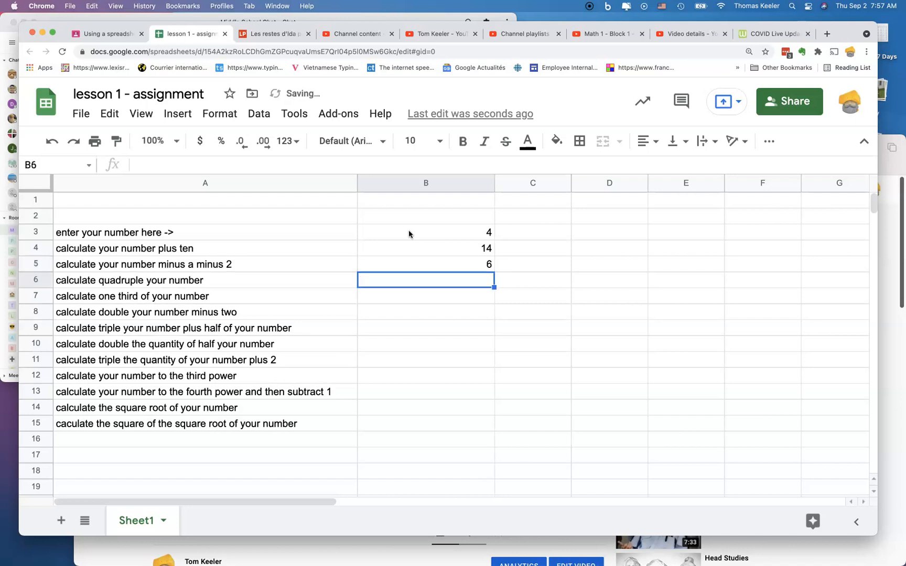
- Change the input number in B3 to 5
{"action": "left_click", "coordinate": [465, 235]}
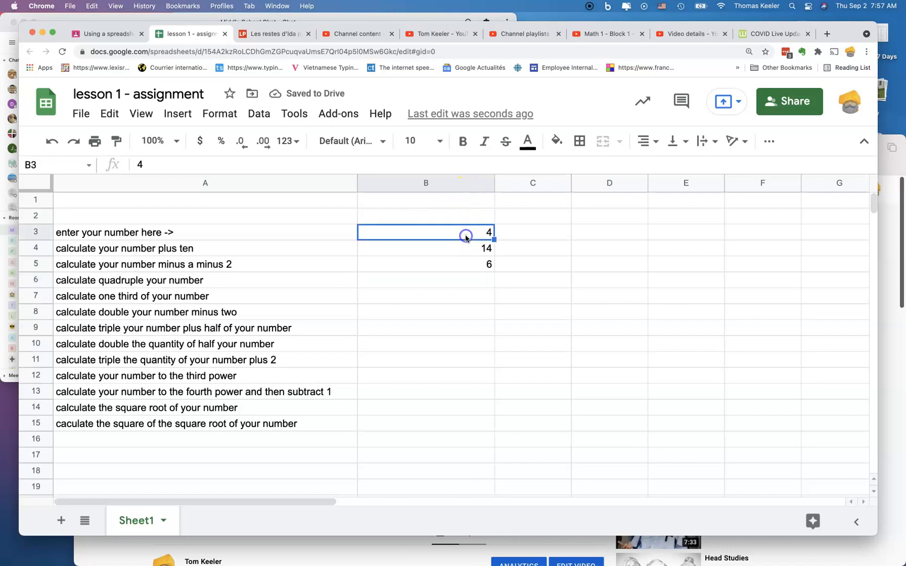
{"action": "type", "text": "5"}
{"action": "key", "text": "Return"}
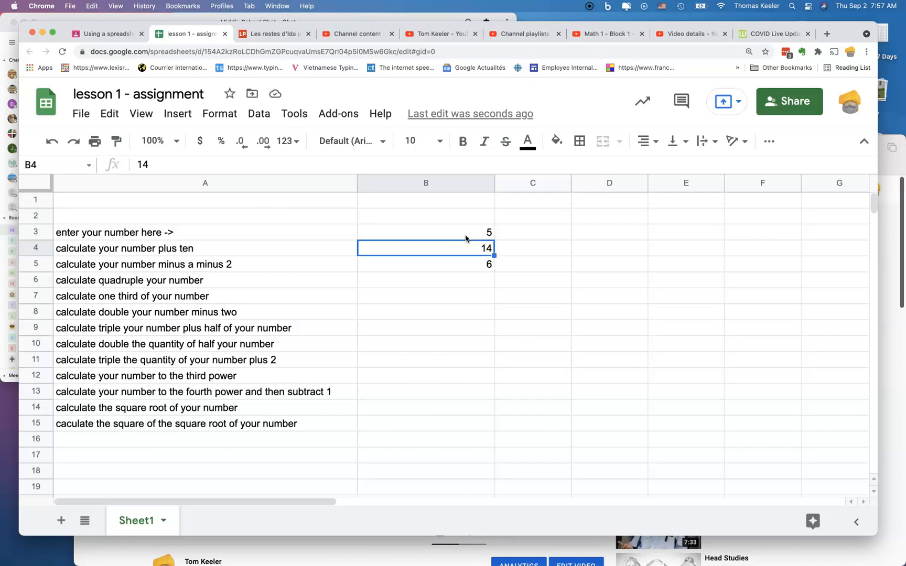
{"action": "left_click", "coordinate": [467, 236]}
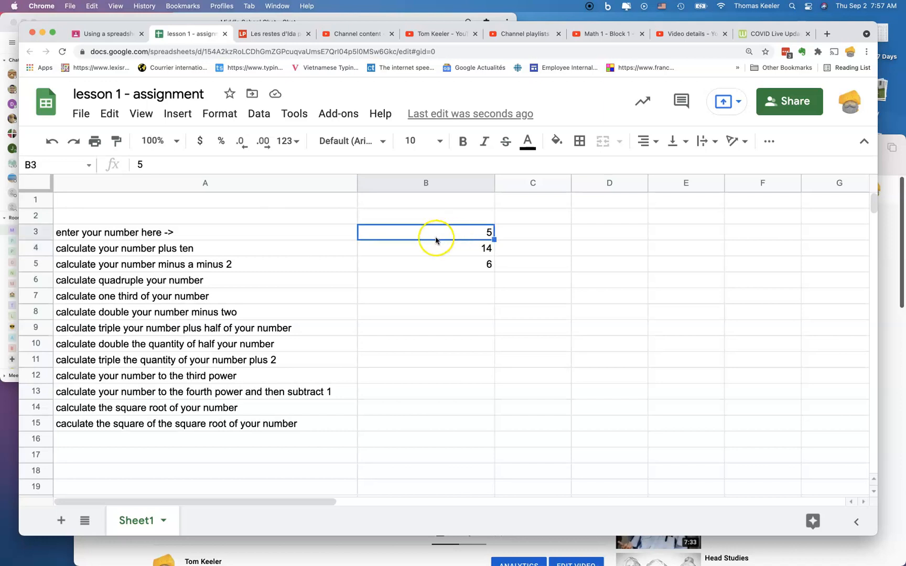
- Replace the fixed answer in B4 with the formula =b3+10 for the number plus ten
{"action": "left_click", "coordinate": [412, 248]}
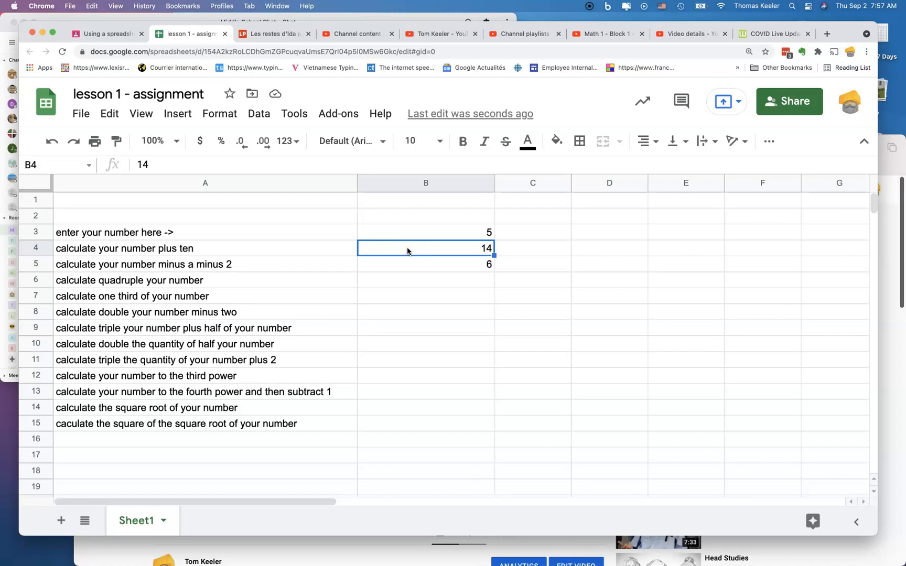
{"action": "type", "text": "="}
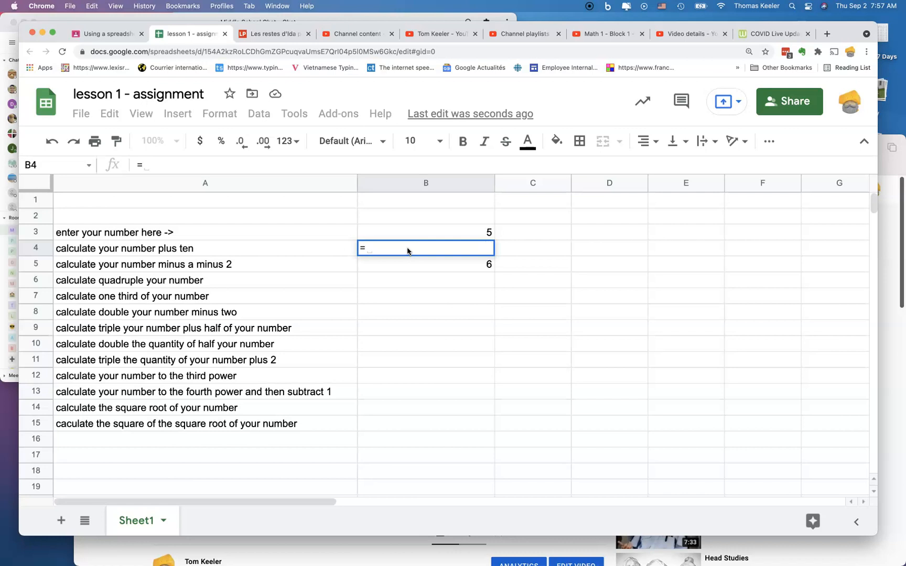
{"action": "type", "text": "b3+10"}
{"action": "key", "text": "Return"}
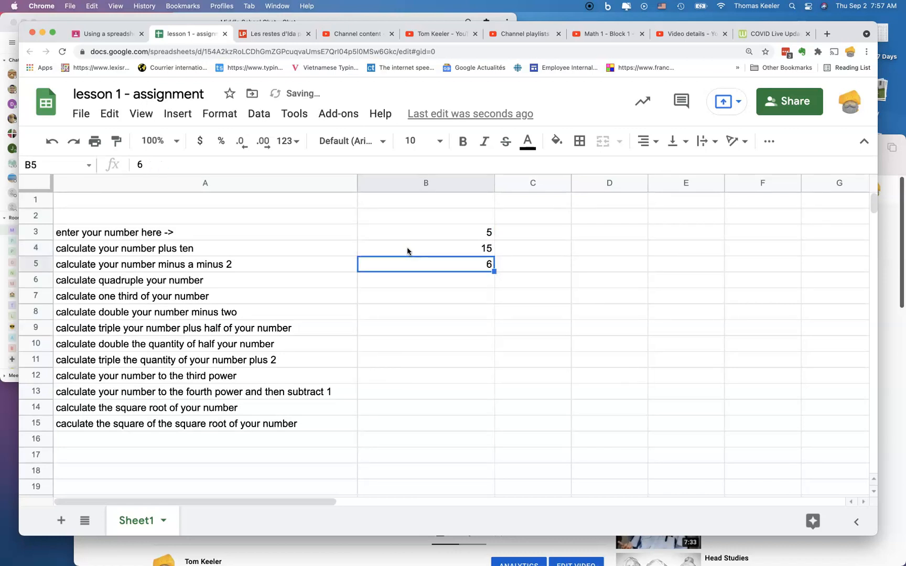
- Replace the fixed answer in B5 with the formula =b3-(-2) for the number minus a minus 2
{"action": "left_click", "coordinate": [407, 282]}
{"action": "left_click", "coordinate": [395, 269]}
{"action": "type", "text": "="}
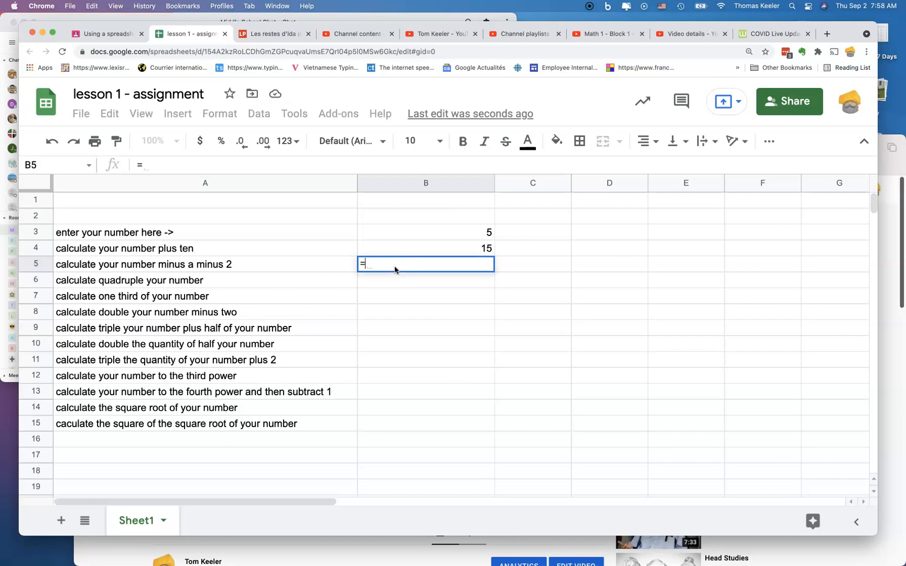
{"action": "type", "text": "b3"}
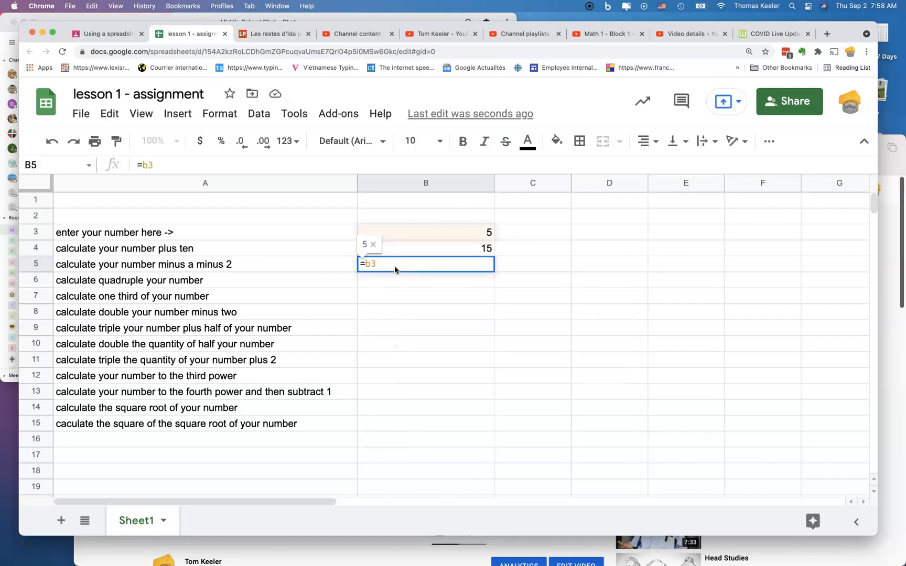
{"action": "type", "text": "-("}
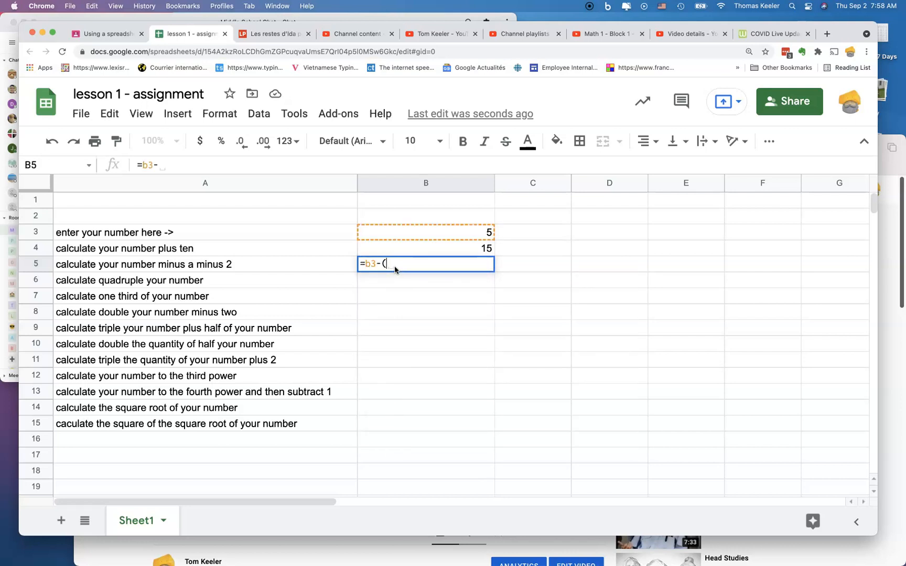
{"action": "type", "text": "-2)"}
{"action": "key", "text": "Return"}
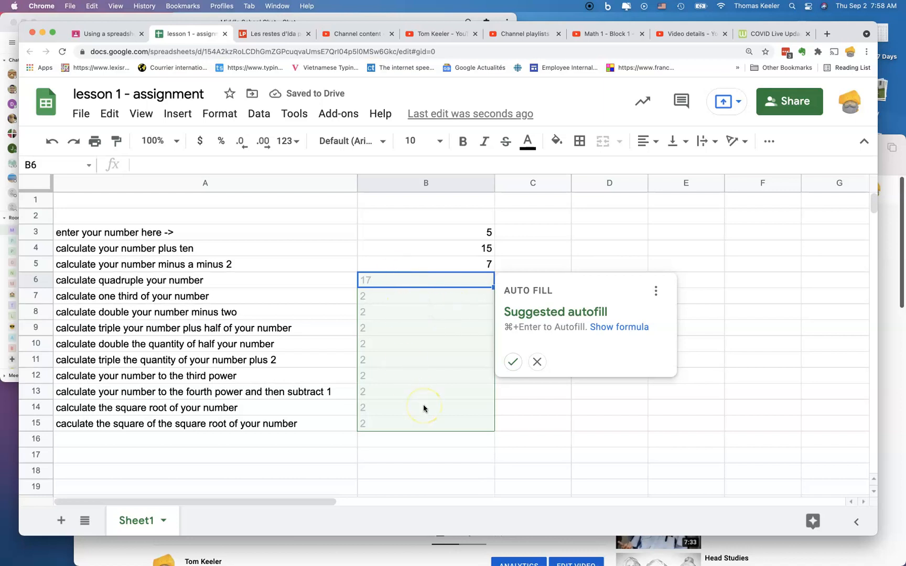
- Set the input number in B3 to 10
{"action": "left_click", "coordinate": [457, 233]}
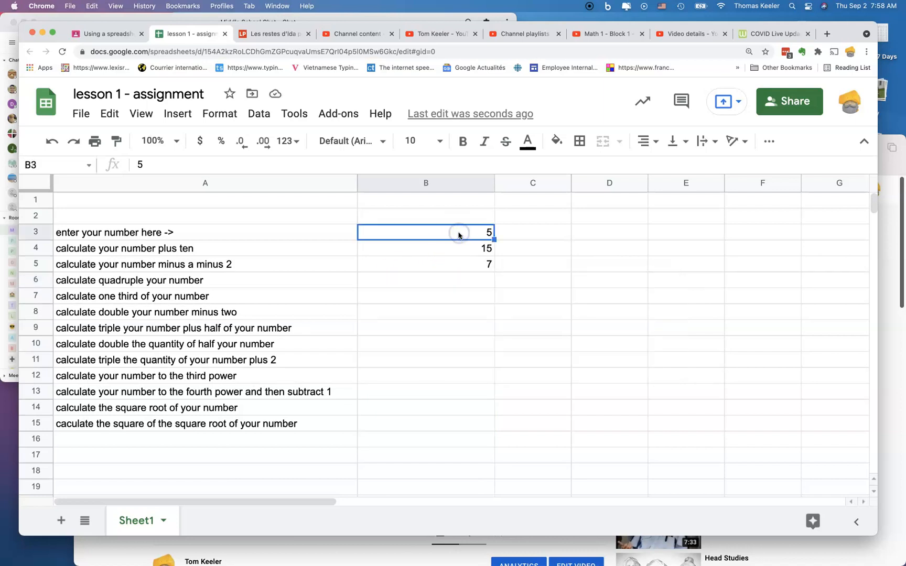
{"action": "type", "text": "10"}
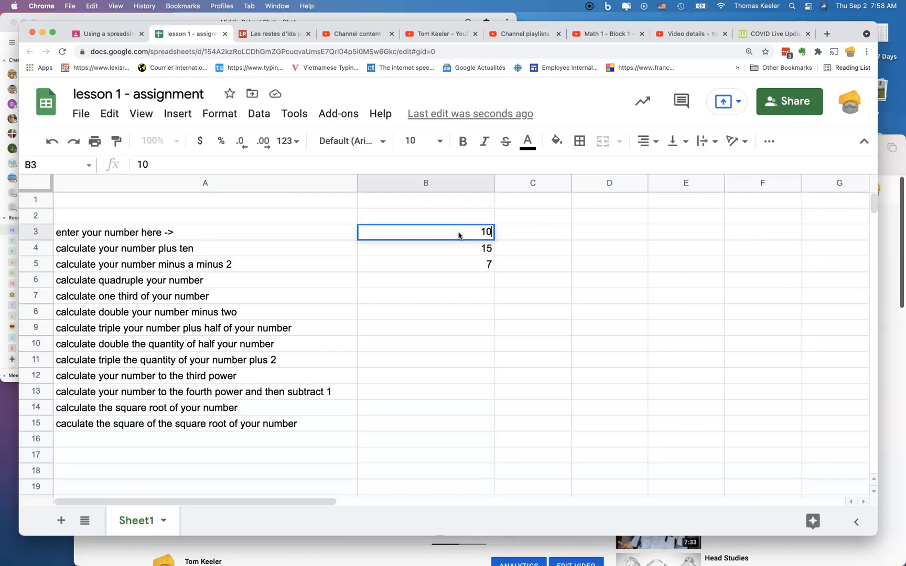
{"action": "key", "text": "Return"}
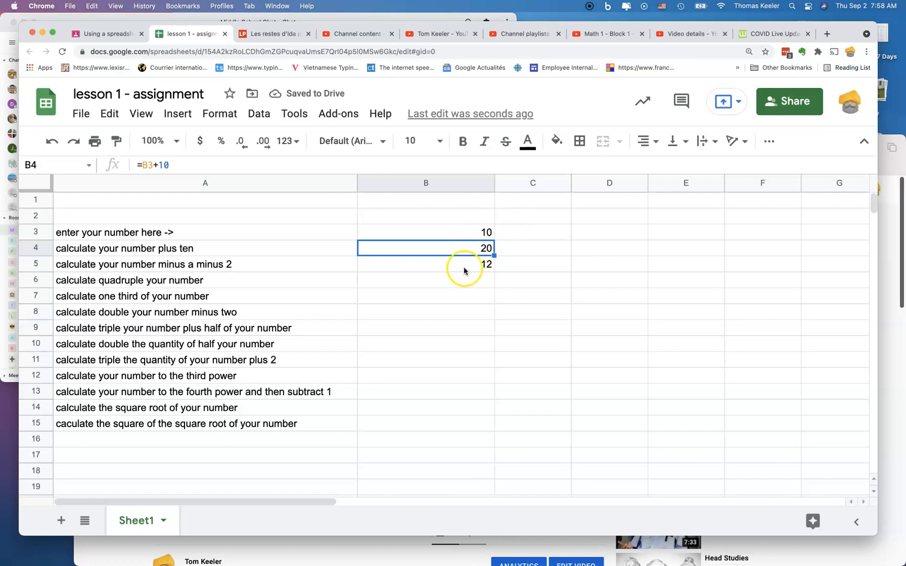
- Enter =b3*4 in B6 for quadruple the number and =b3/3 in B7 for one third of it
{"action": "left_click", "coordinate": [390, 279]}
{"action": "type", "text": "=b3*4"}
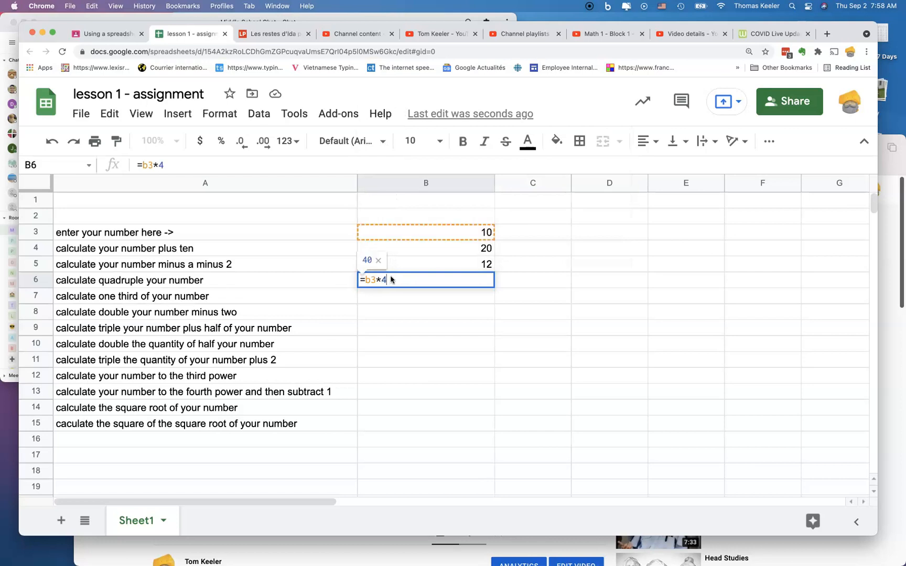
{"action": "key", "text": "Return"}
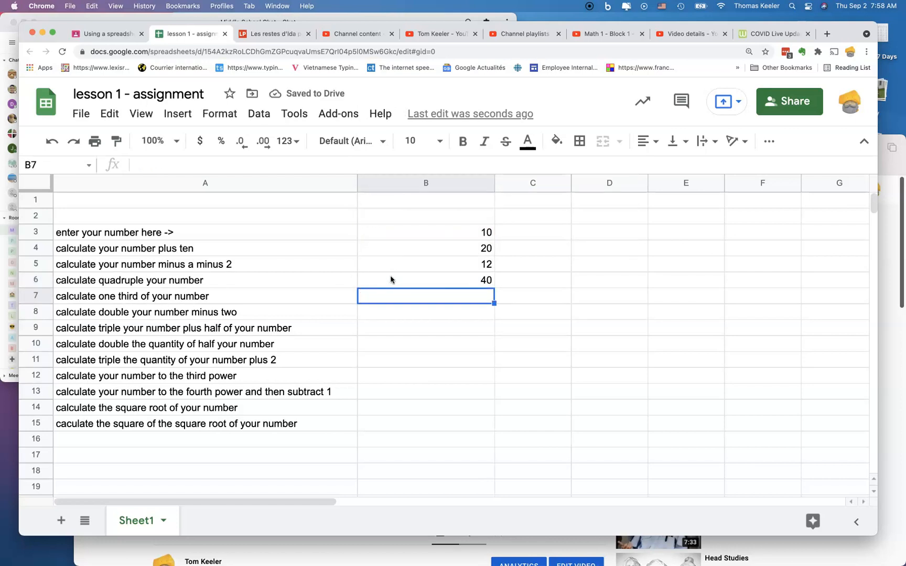
{"action": "type", "text": "=b3"}
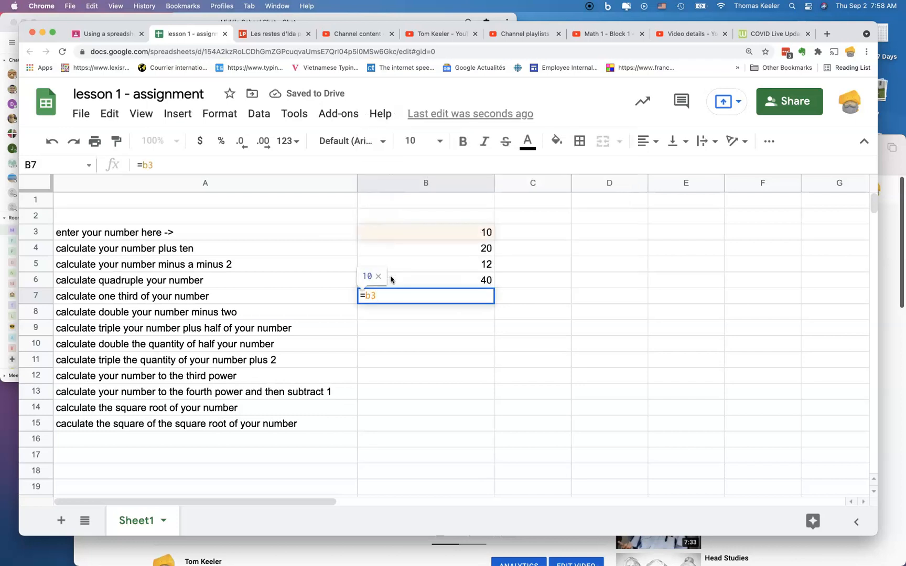
{"action": "type", "text": "/3"}
{"action": "key", "text": "Return"}
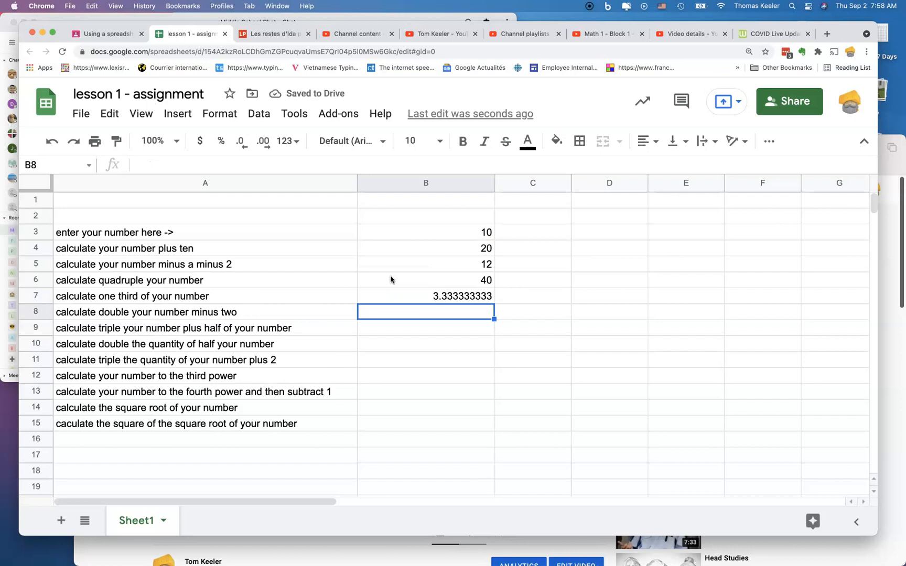
- Enter the formula =b3*2-2 in B8 to calculate double the number minus two
{"action": "type", "text": "=b"}
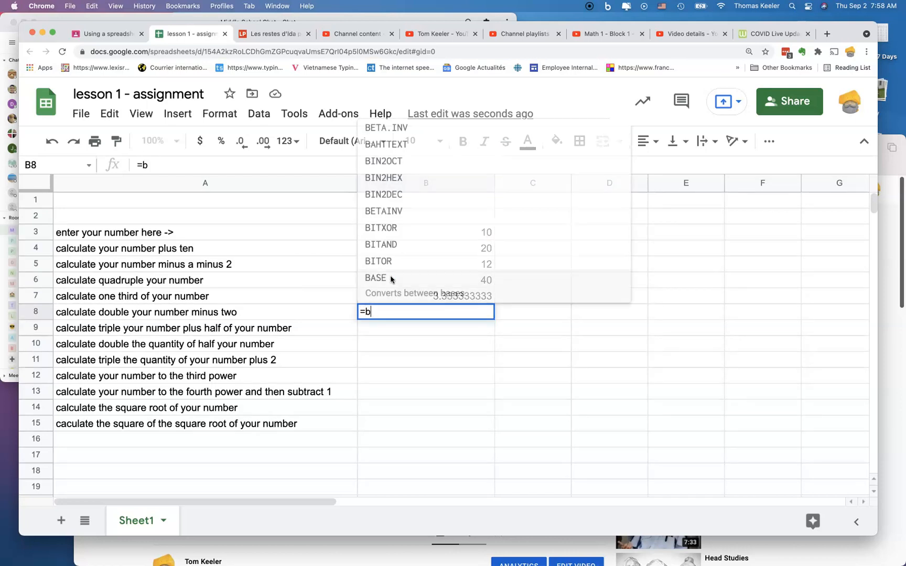
{"action": "type", "text": "3*2"}
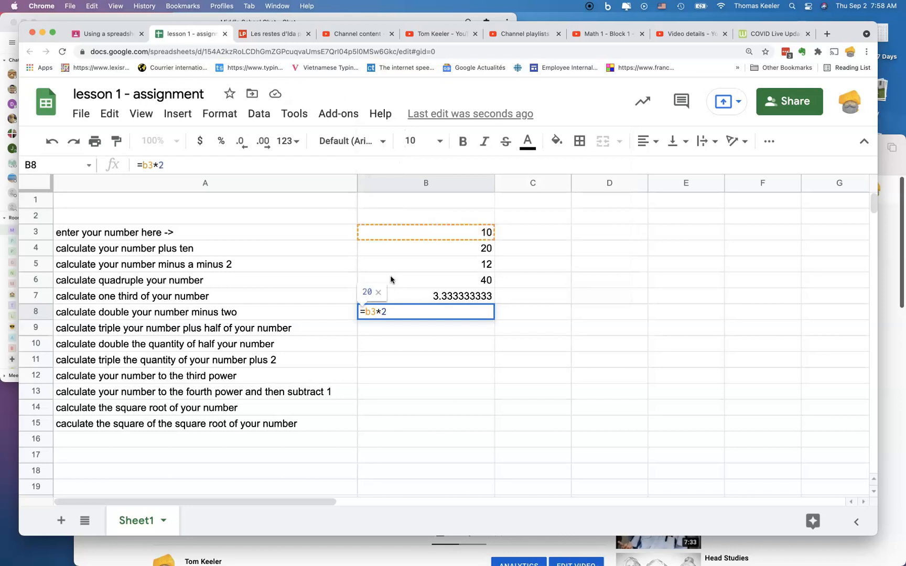
{"action": "type", "text": "-2"}
{"action": "key", "text": "Return"}
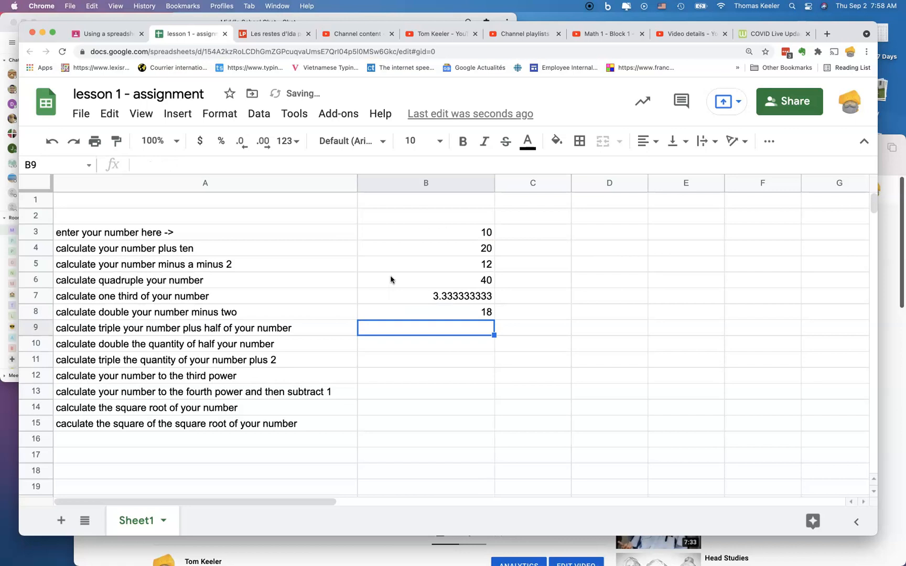
- Enter the formula =b3*3+b3/2 in B9 to calculate triple the number plus half of it
{"action": "type", "text": "=b3*3"}
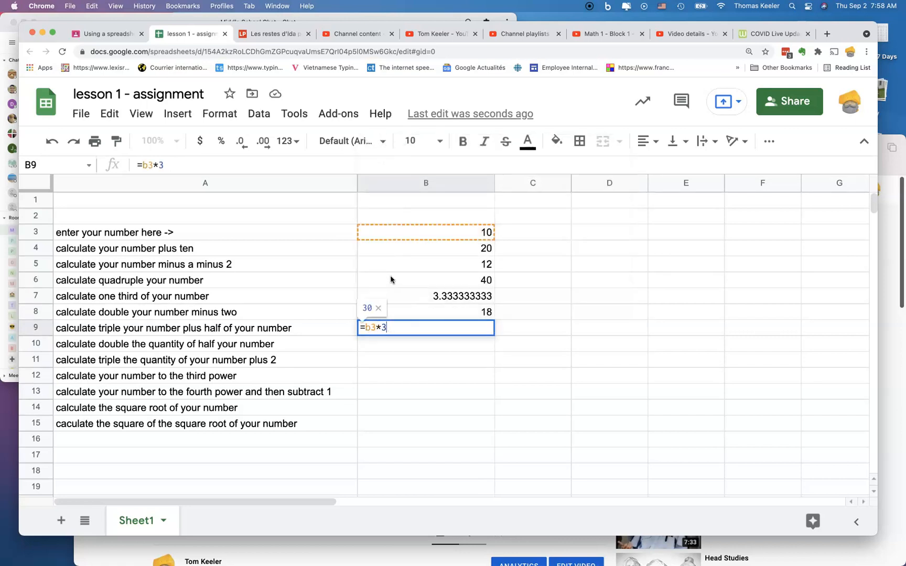
{"action": "type", "text": "+"}
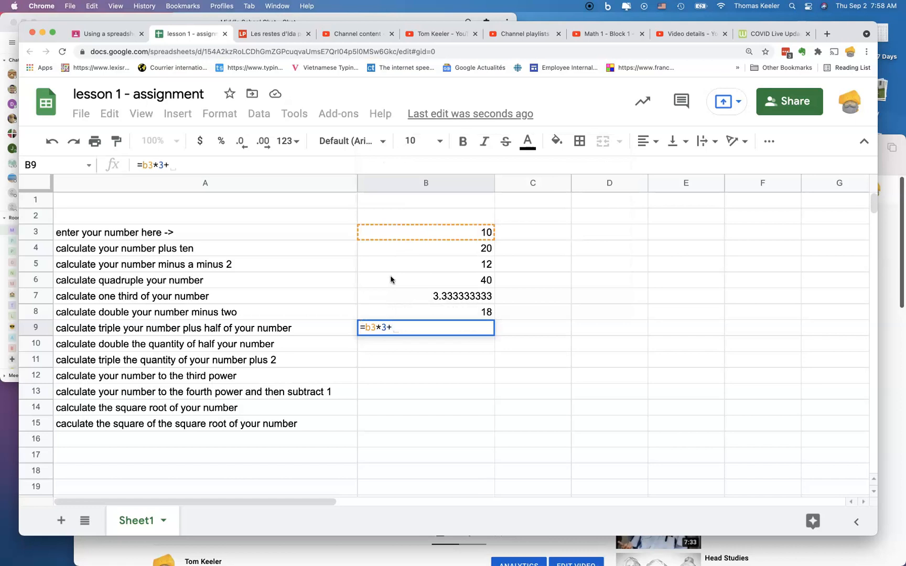
{"action": "type", "text": "b3/2"}
{"action": "key", "text": "Return"}
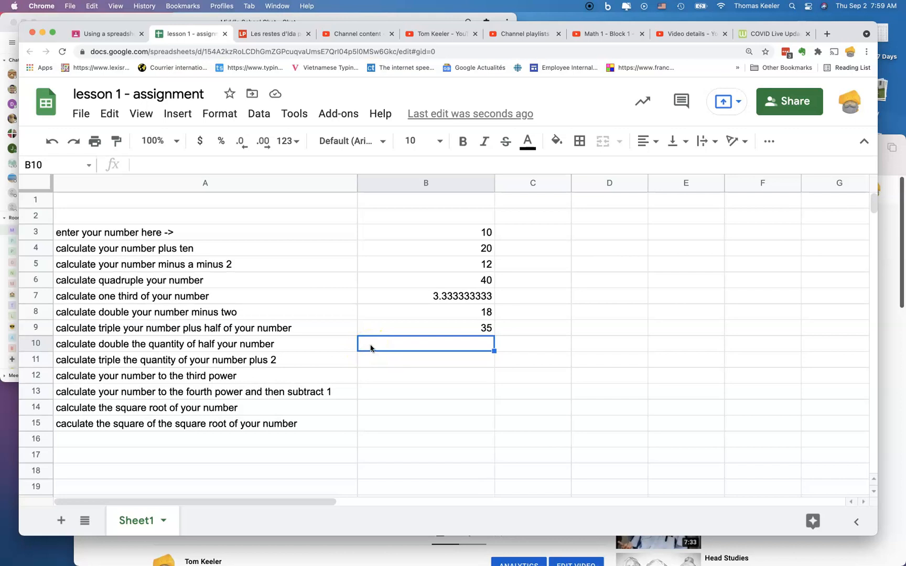
- Enter the formula =(b3/2)*2 in B10 to calculate double the quantity of half the number
{"action": "type", "text": "="}
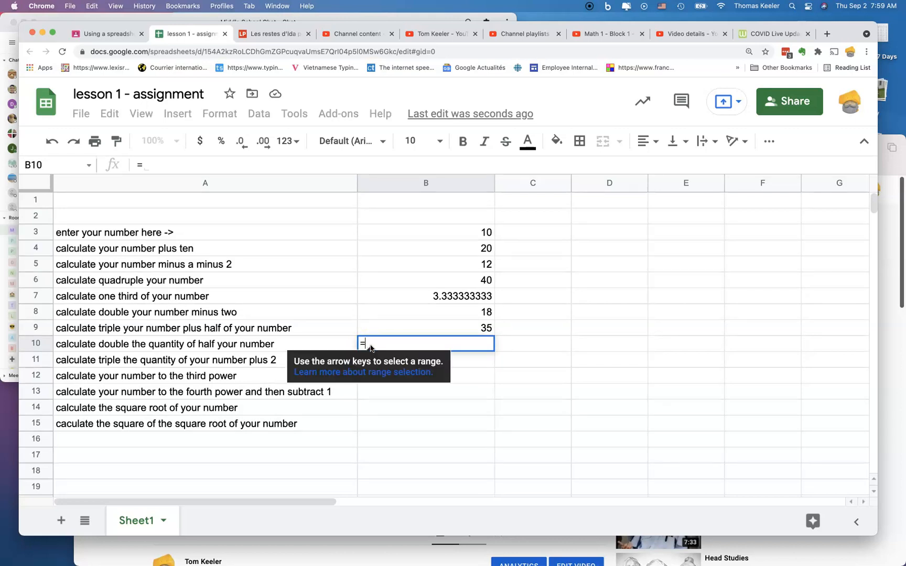
{"action": "type", "text": "("}
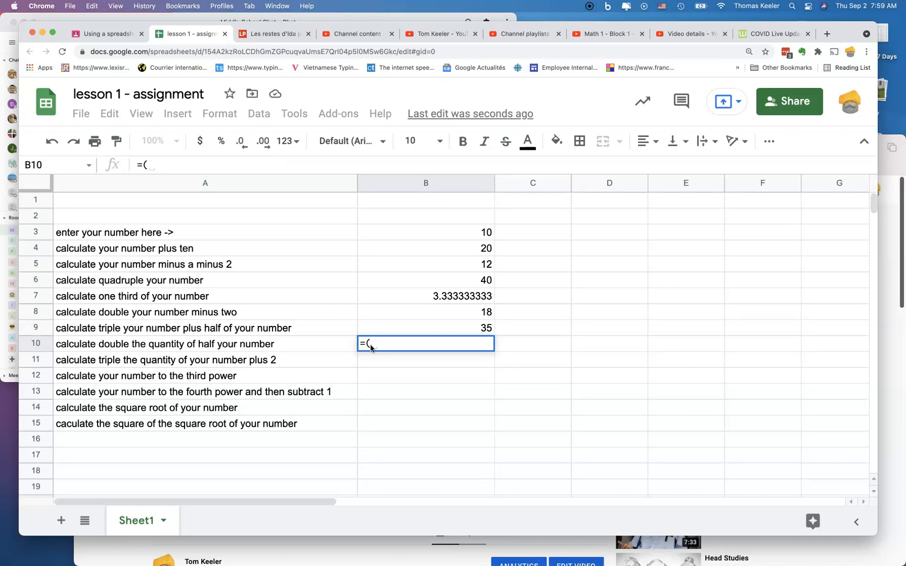
{"action": "type", "text": "b3/2)"}
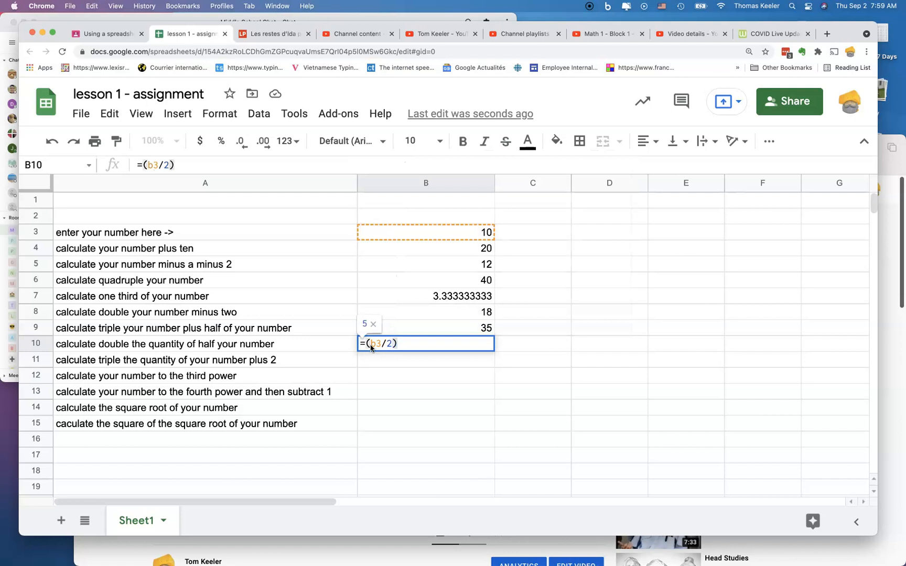
{"action": "type", "text": "*"}
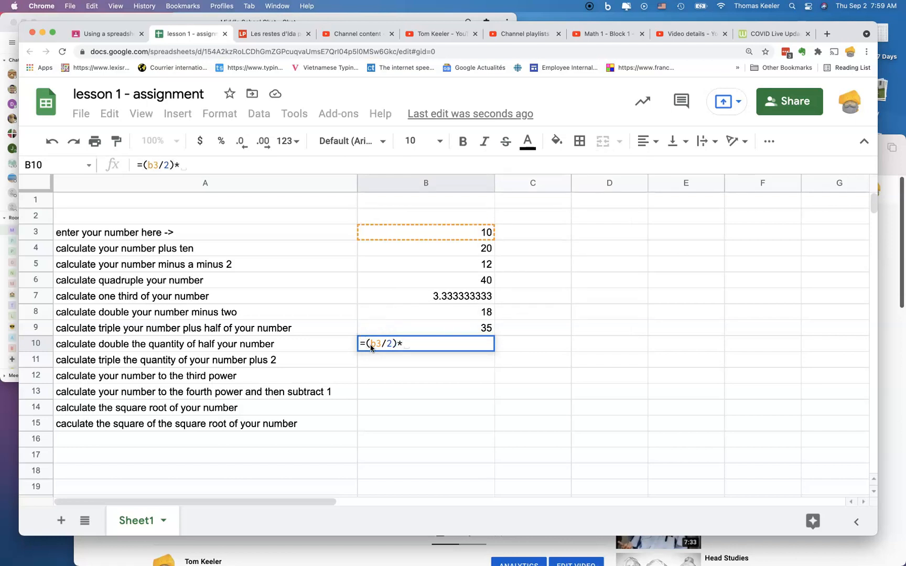
{"action": "type", "text": "2"}
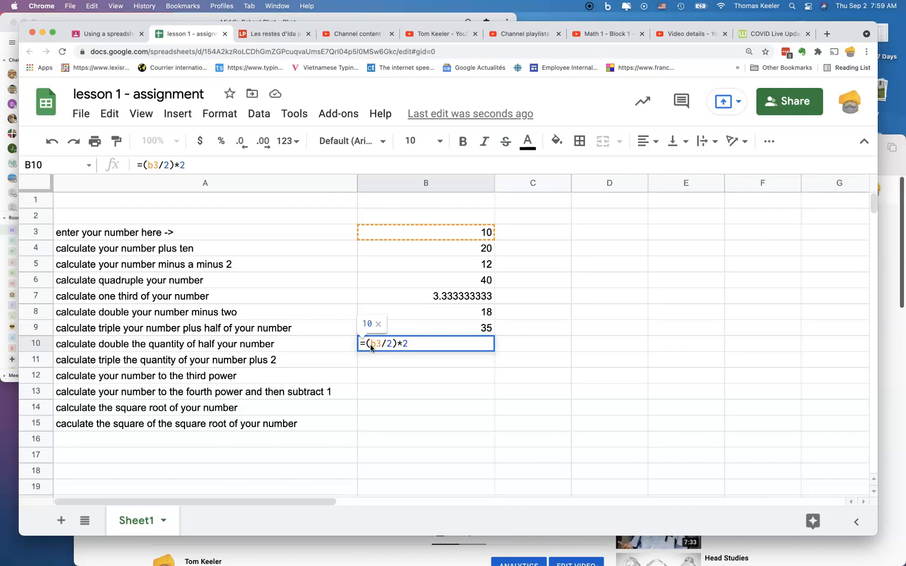
{"action": "key", "text": "Return"}
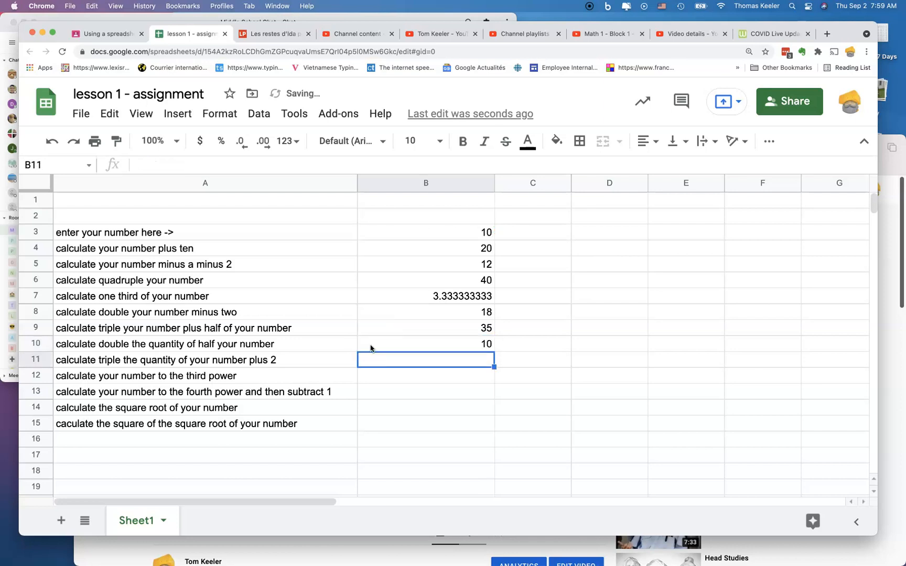
- Compare the result of the B10 formula with the input number in B3
{"action": "left_click", "coordinate": [431, 345]}
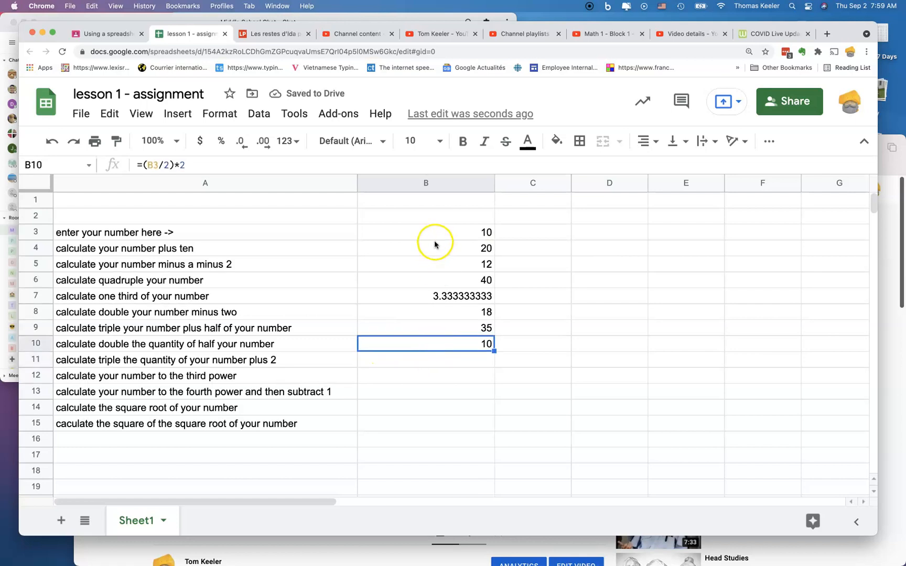
{"action": "left_click", "coordinate": [434, 238]}
{"action": "left_click", "coordinate": [431, 344]}
- Enter the formula =(b3+2)*3 in B11 to calculate triple the quantity of the number plus 2
{"action": "left_click", "coordinate": [393, 366]}
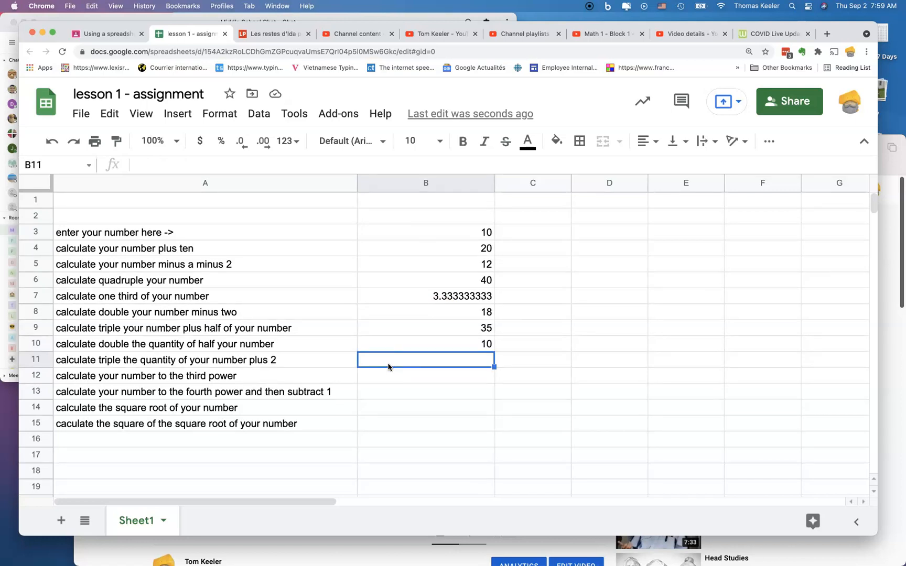
{"action": "type", "text": "=("}
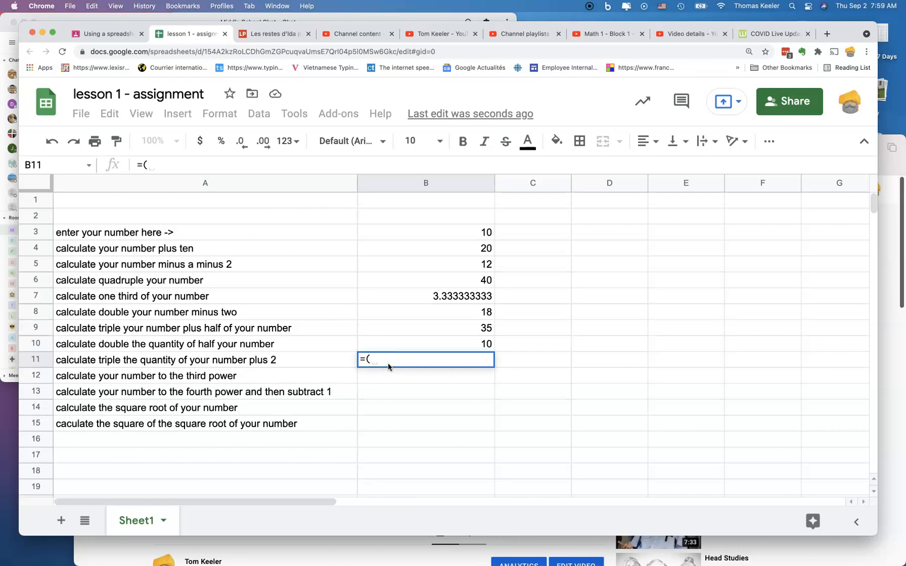
{"action": "type", "text": "b3+"}
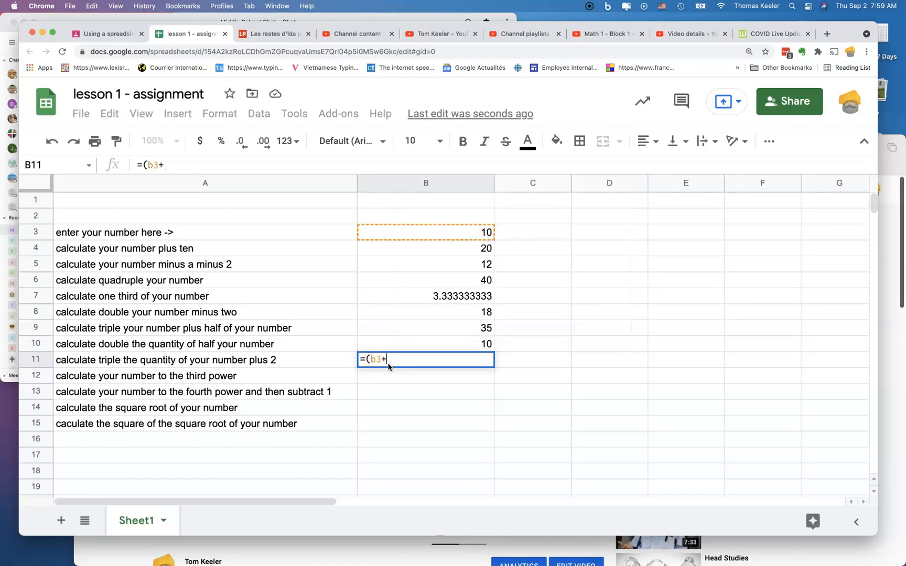
{"action": "type", "text": "2)"}
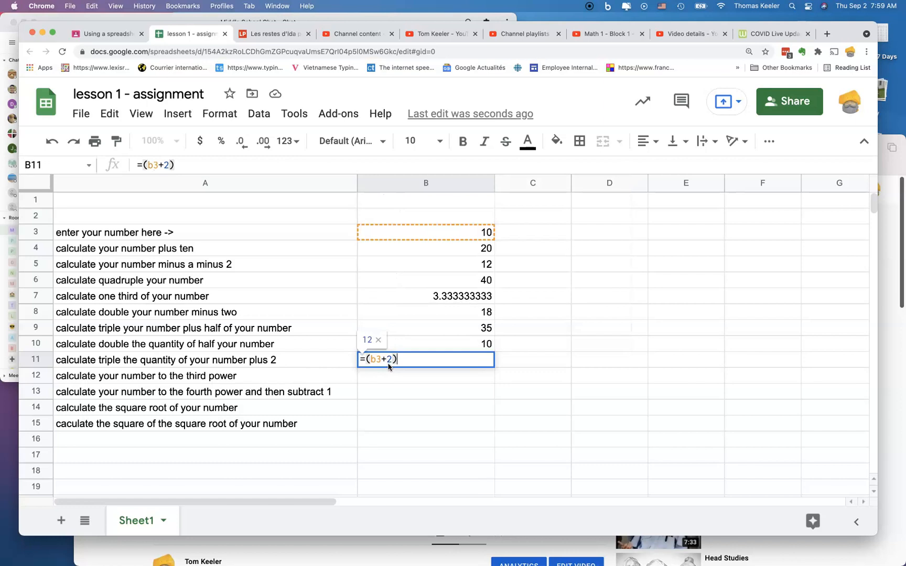
{"action": "type", "text": "*3"}
{"action": "key", "text": "Return"}
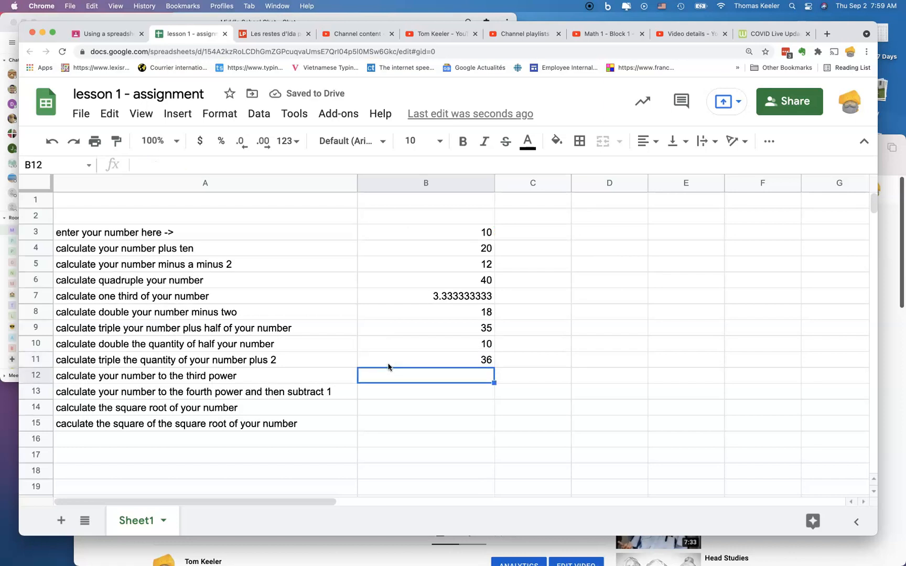
- Enter the formula =b3*b3*b3 in B12 to calculate the number to the third power
{"action": "type", "text": "="}
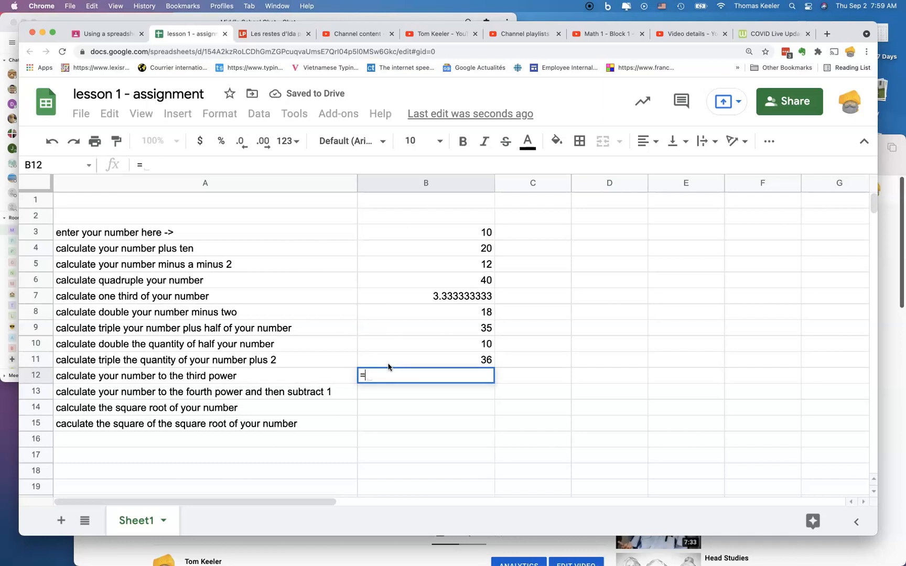
{"action": "type", "text": "b3*b3*b3"}
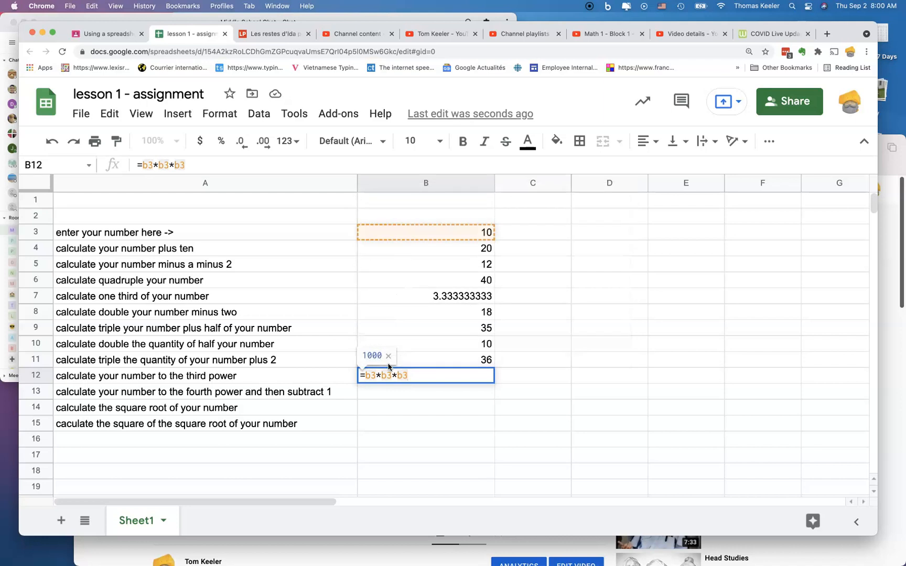
{"action": "key", "text": "Return"}
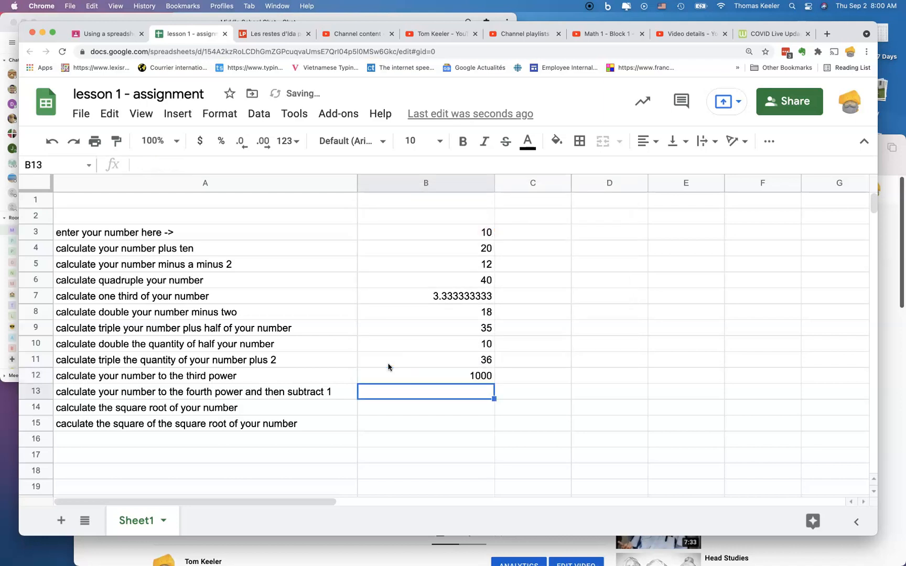
- Enter the alternative formula =power(b3,3) in C12 to calculate the third power with the POWER function
{"action": "left_click", "coordinate": [508, 376]}
{"action": "type", "text": "=p"}
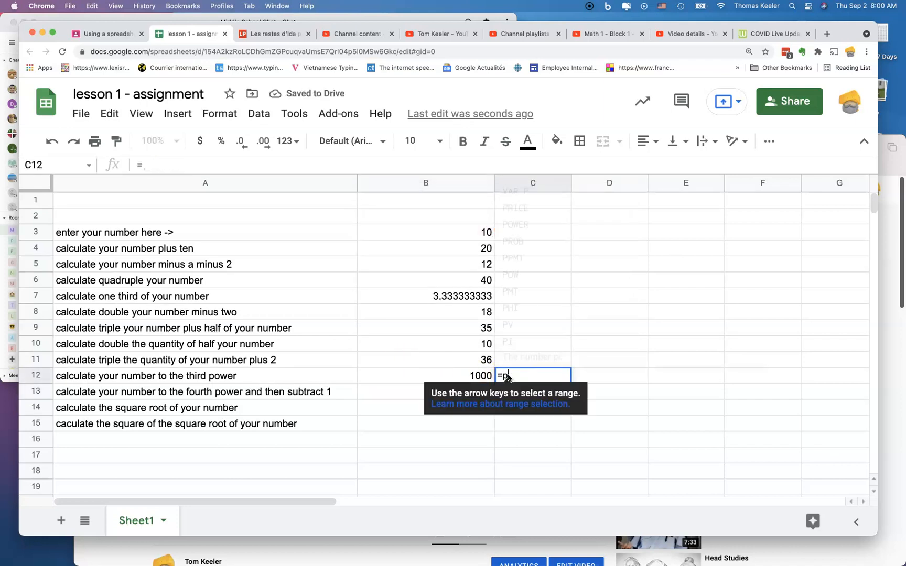
{"action": "type", "text": "ower(b3"}
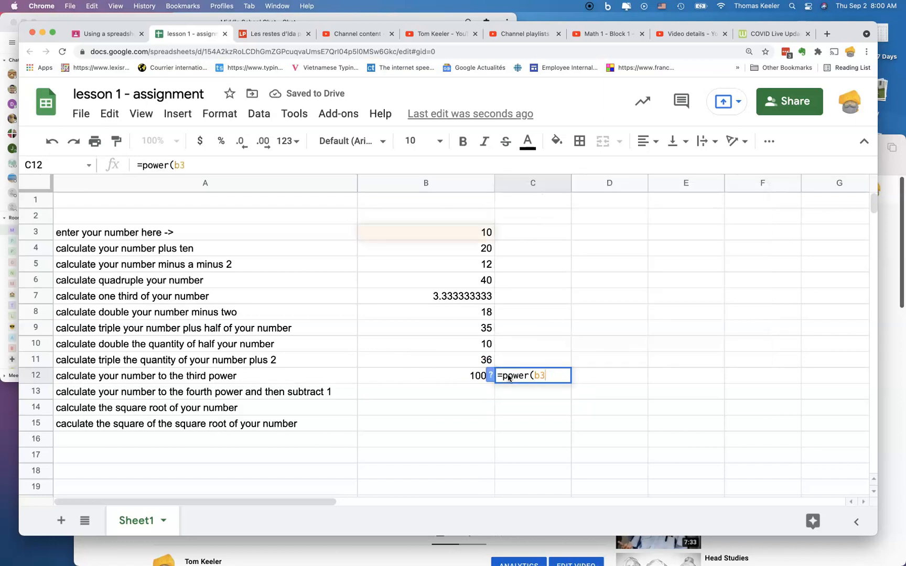
{"action": "type", "text": ",3"}
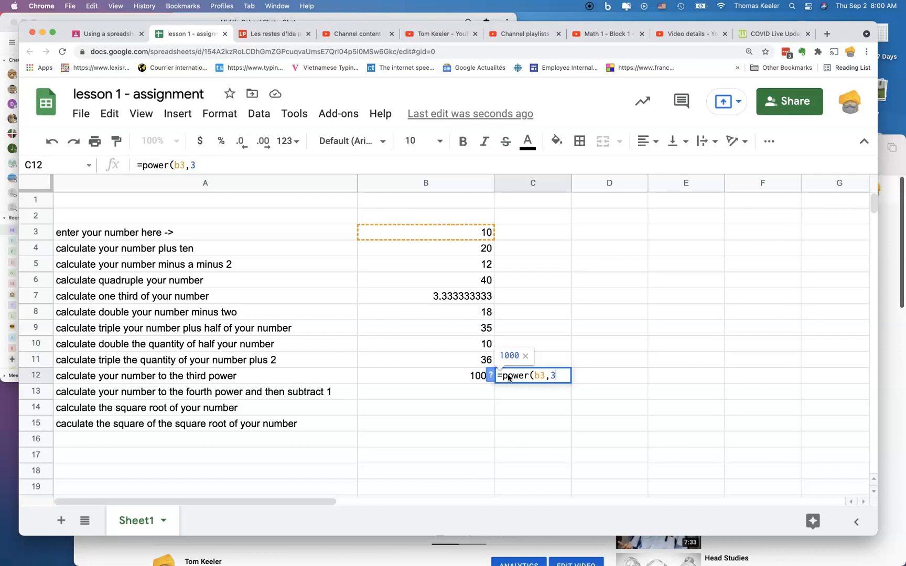
{"action": "type", "text": ")"}
{"action": "key", "text": "Return"}
- Enter the formula =power(b3,4)-1 in B13 to calculate the number to the fourth power minus 1
{"action": "left_click", "coordinate": [451, 393]}
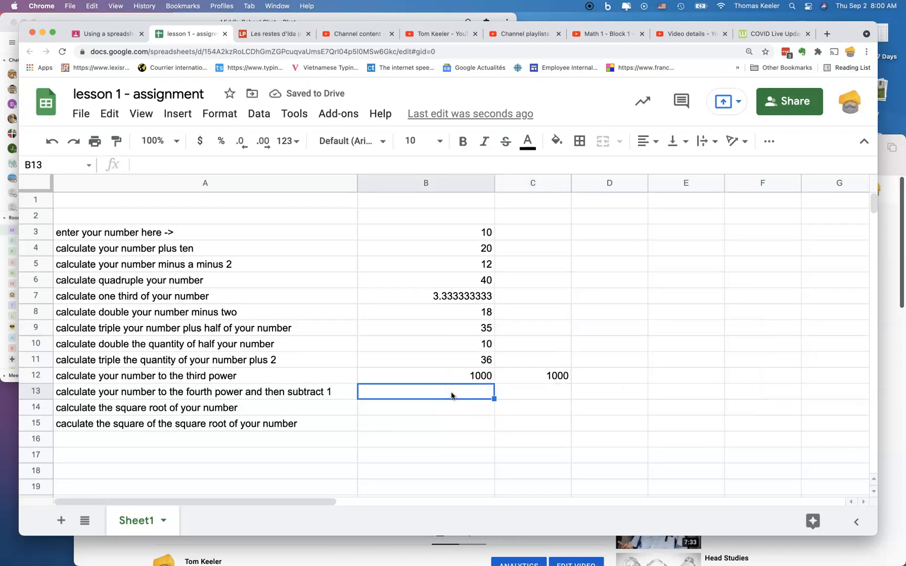
{"action": "type", "text": "="}
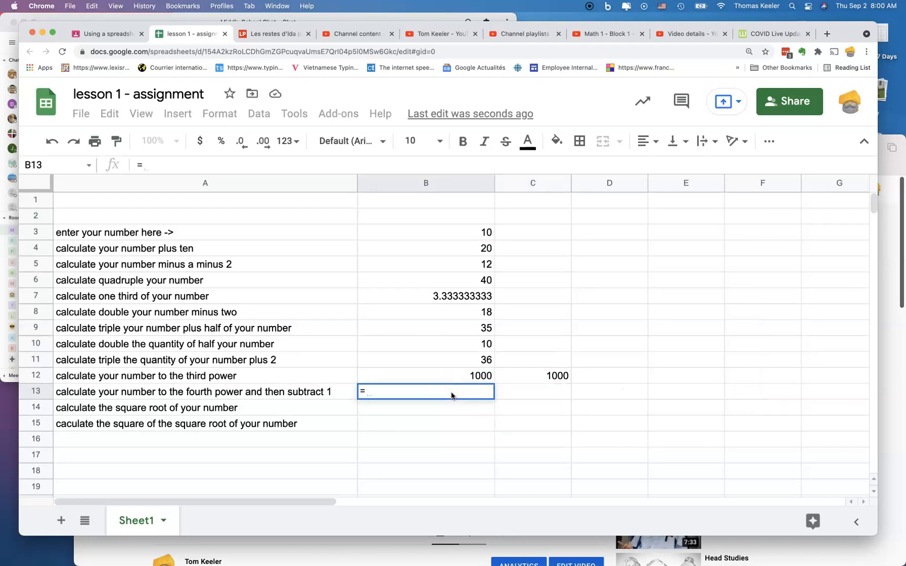
{"action": "type", "text": "power"}
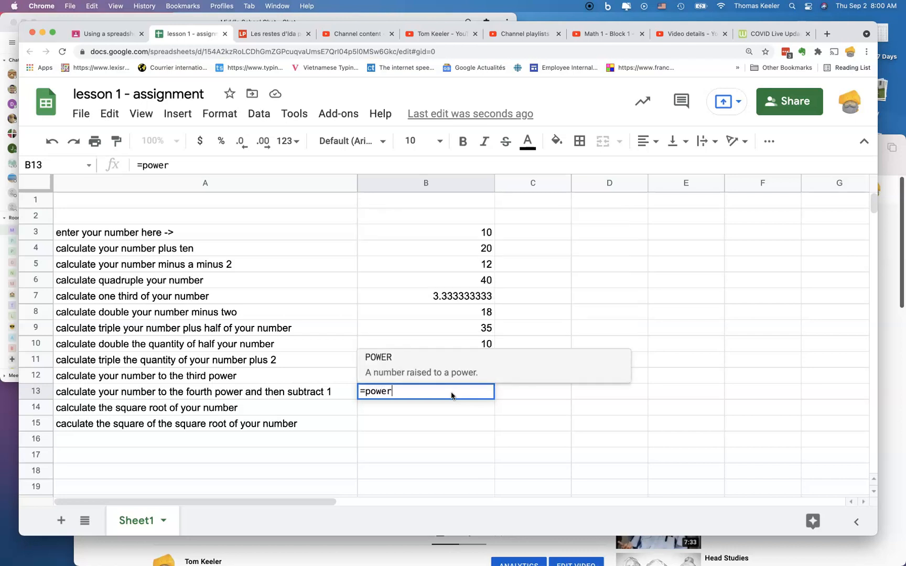
{"action": "type", "text": "(b3,"}
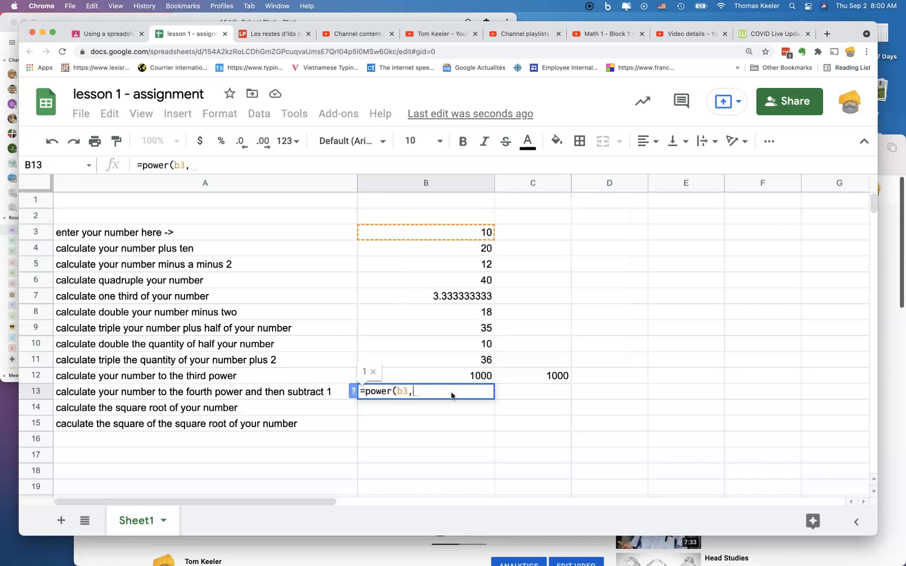
{"action": "type", "text": "4)-1"}
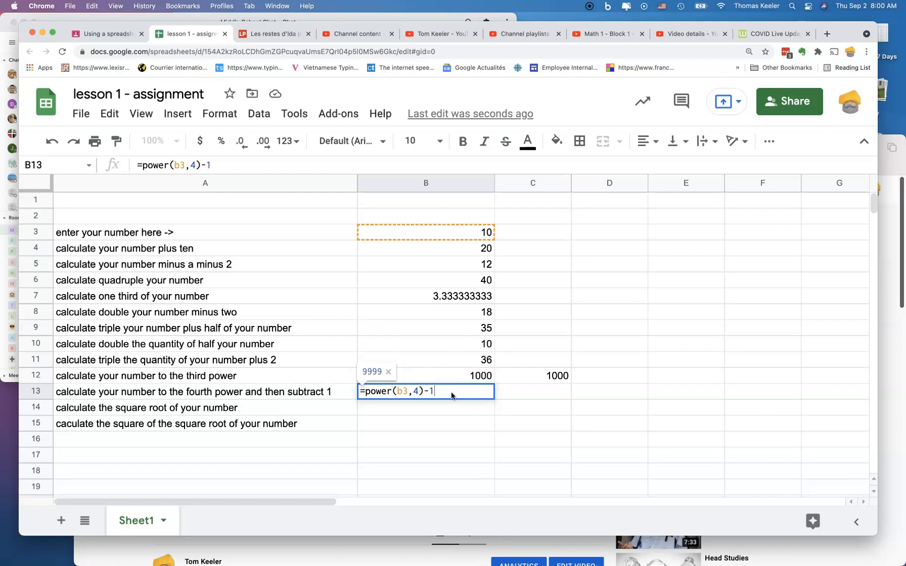
{"action": "key", "text": "Return"}
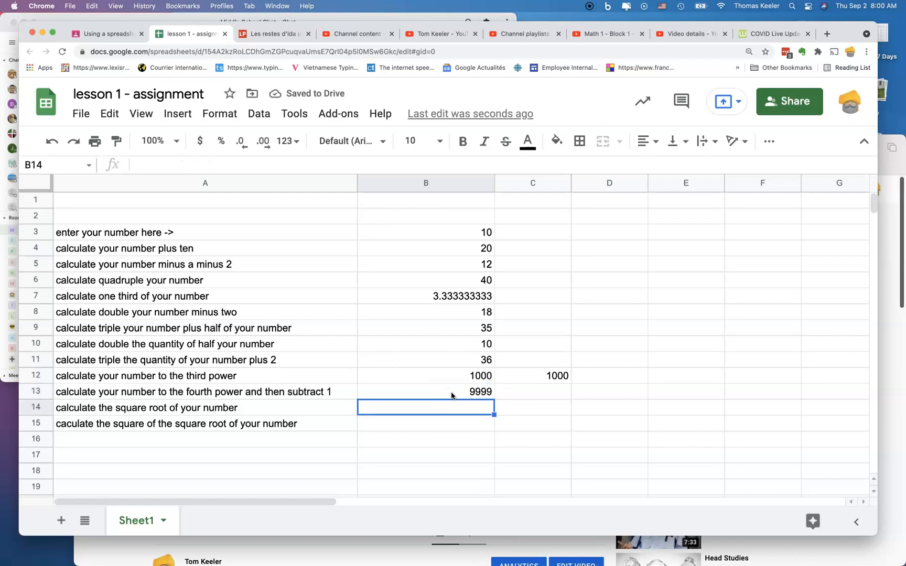
- Enter the formula =SQRT(b3) in B14 to calculate the square root of the number
{"action": "type", "text": "="}
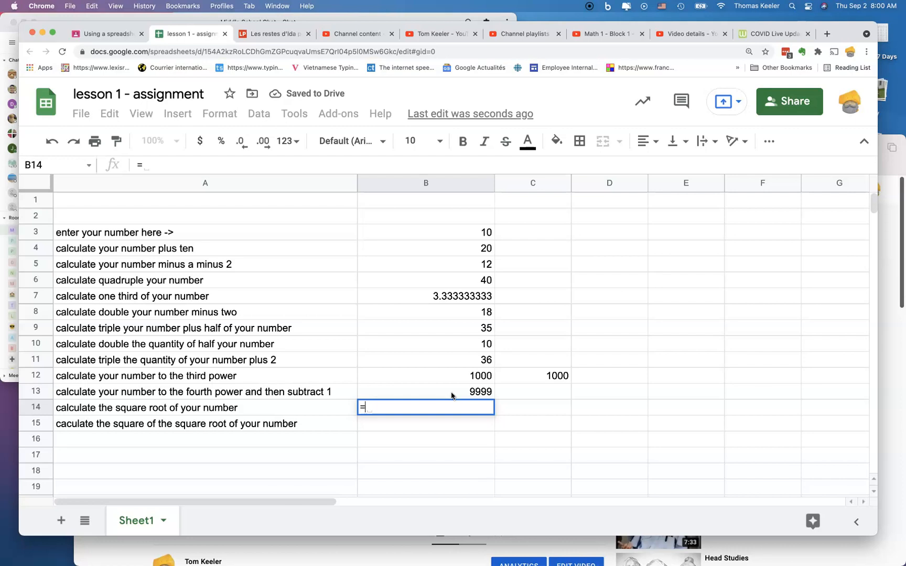
{"action": "type", "text": "sq"}
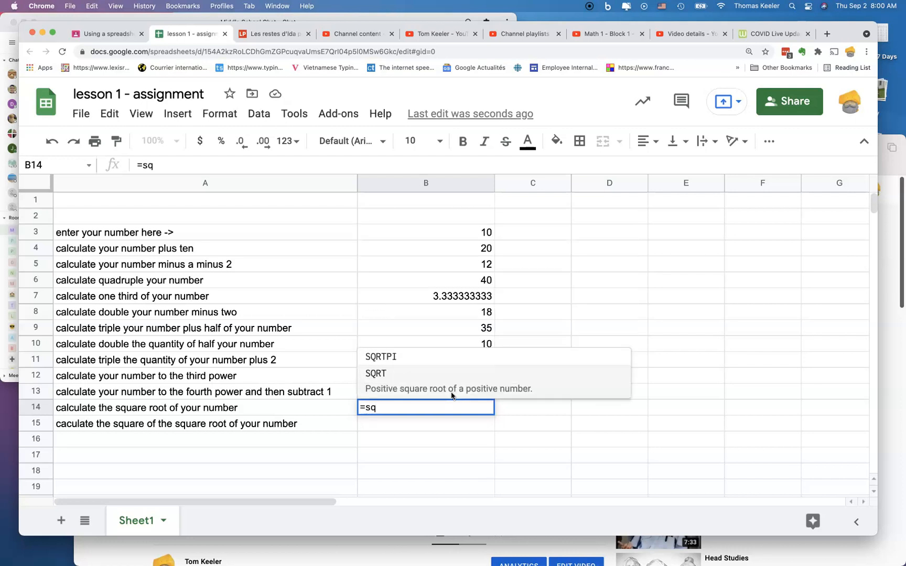
{"action": "left_click", "coordinate": [405, 384]}
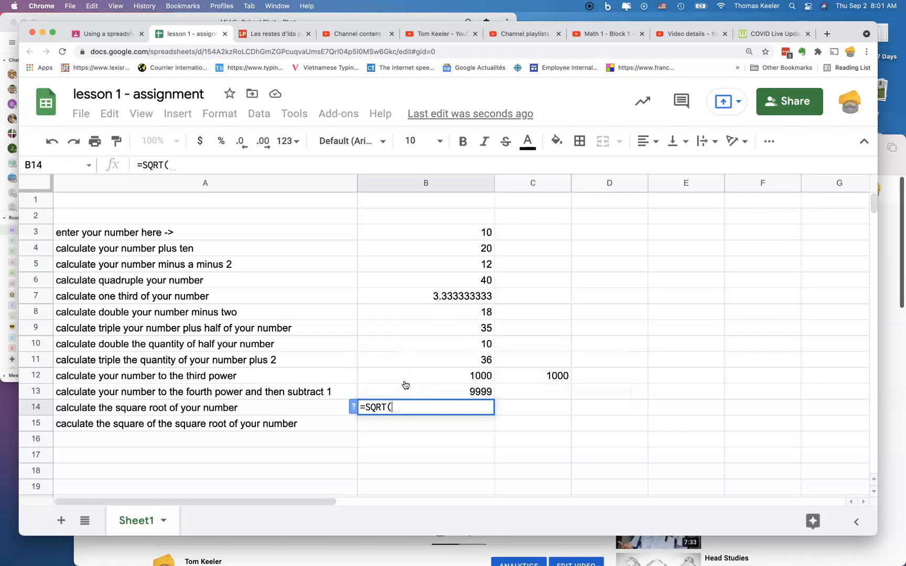
{"action": "type", "text": "b3"}
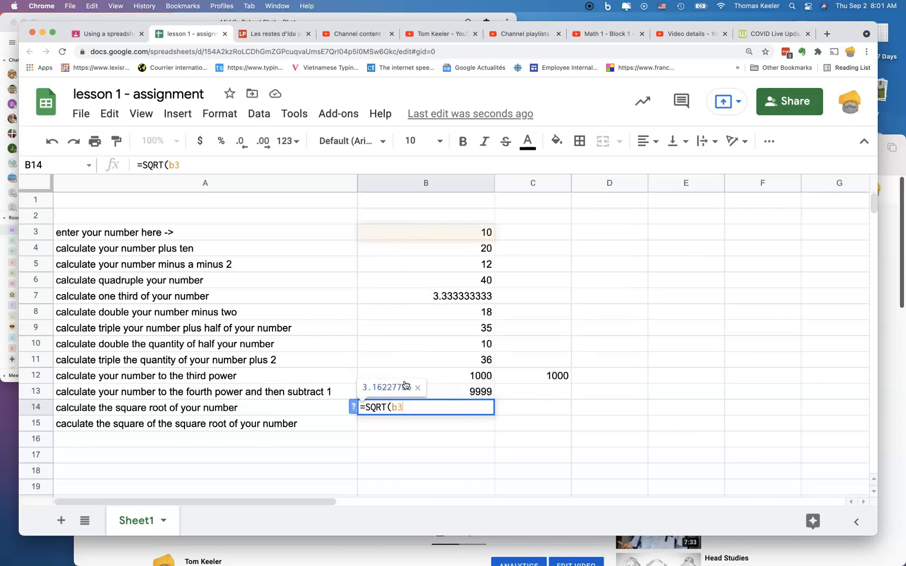
{"action": "type", "text": ")"}
{"action": "key", "text": "Return"}
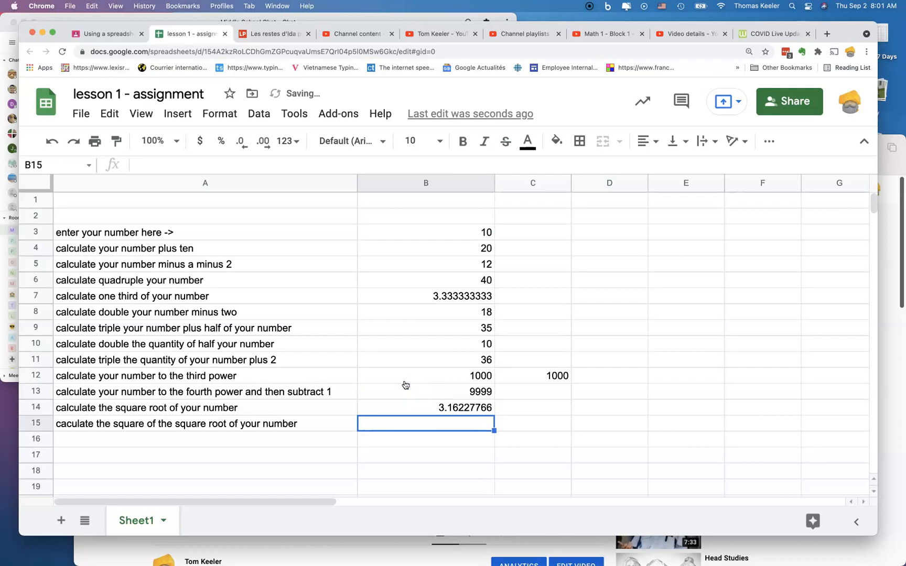
- Enter the formula =power(sqrt(b3),2) in B15 to calculate the square of the number's square root
{"action": "type", "text": "="}
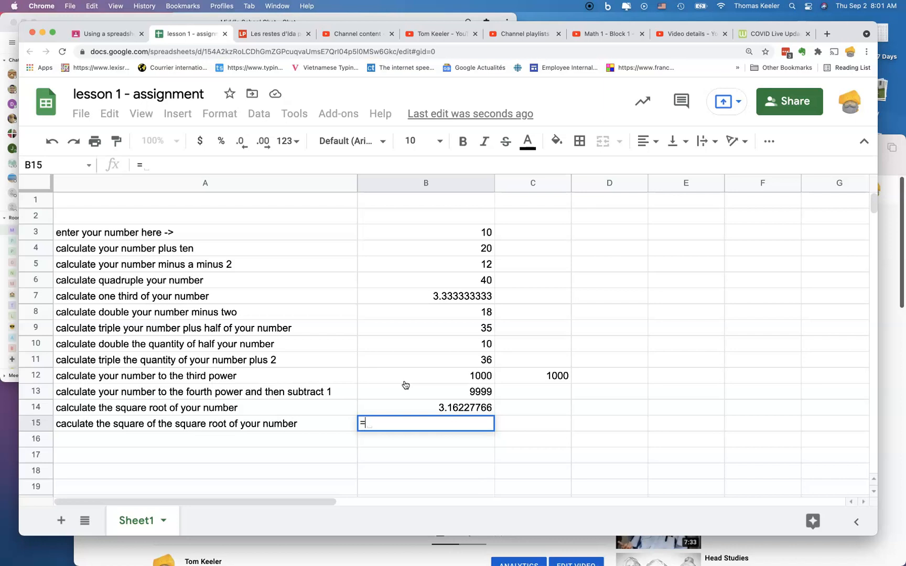
{"action": "type", "text": "power"}
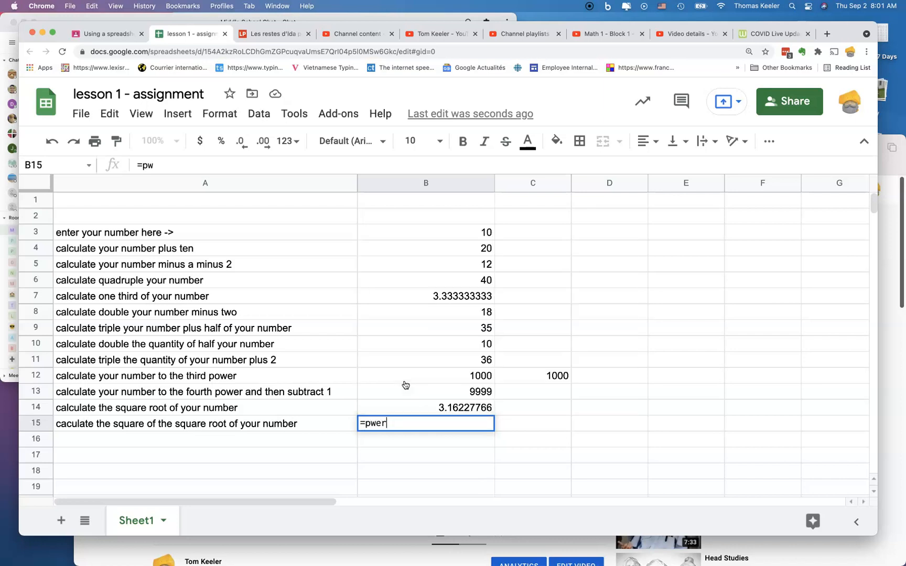
{"action": "key", "text": "BackSpace"}
{"action": "key", "text": "BackSpace"}
{"action": "key", "text": "BackSpace"}
{"action": "type", "text": "ower"}
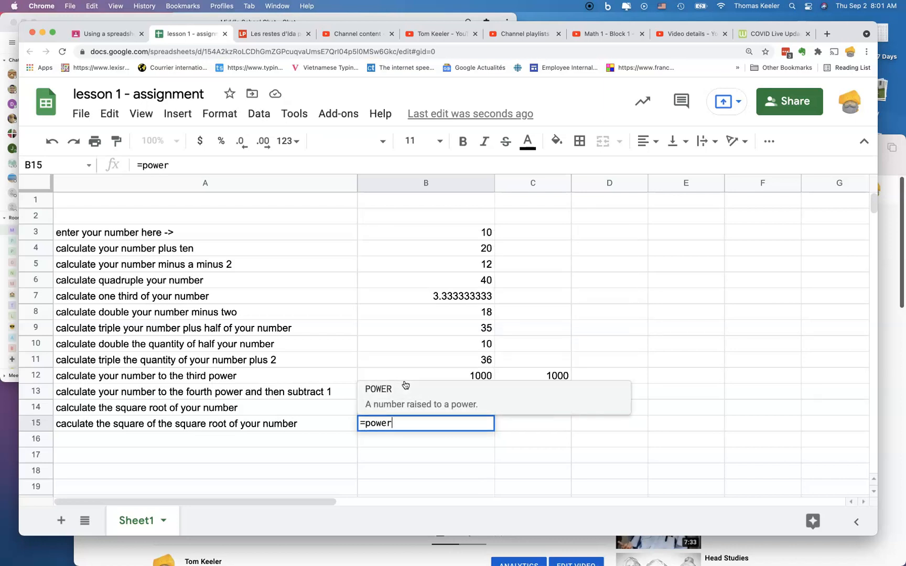
{"action": "type", "text": "("}
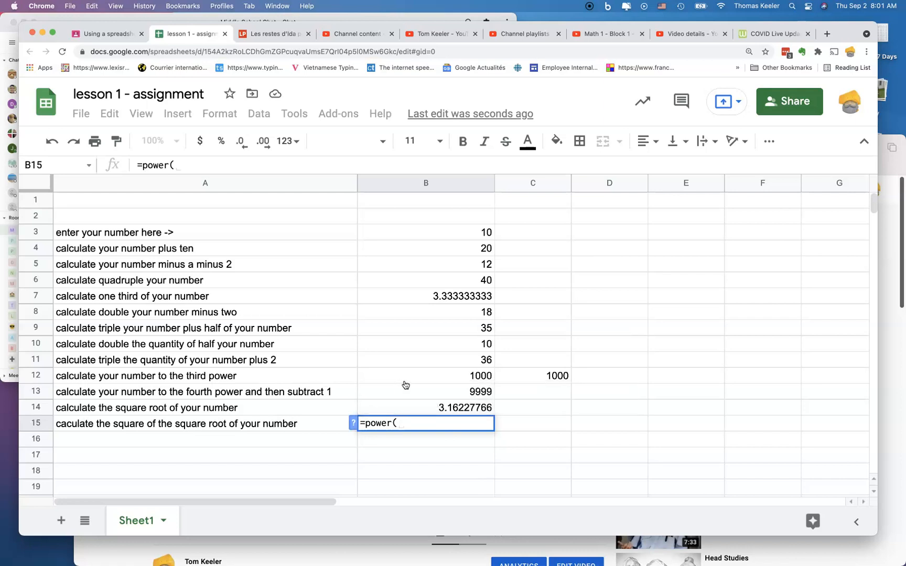
{"action": "type", "text": "s"}
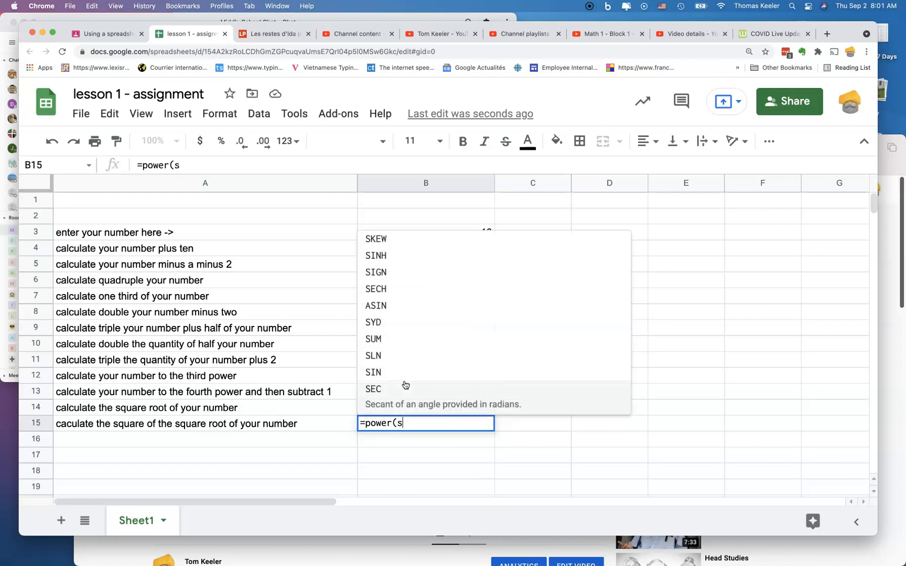
{"action": "type", "text": "trt"}
{"action": "key", "text": "BackSpace"}
{"action": "key", "text": "BackSpace"}
{"action": "key", "text": "BackSpace"}
{"action": "type", "text": "qrt("}
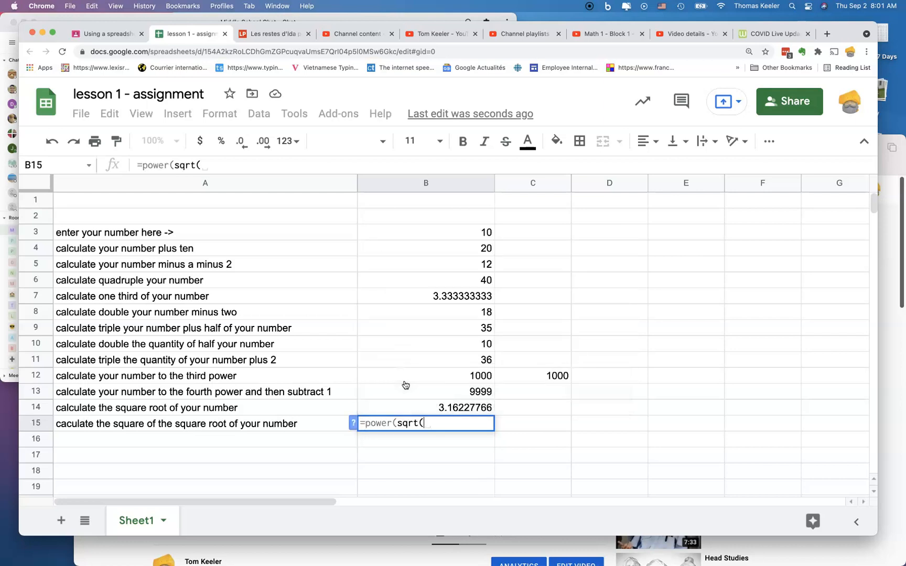
{"action": "type", "text": "b3"}
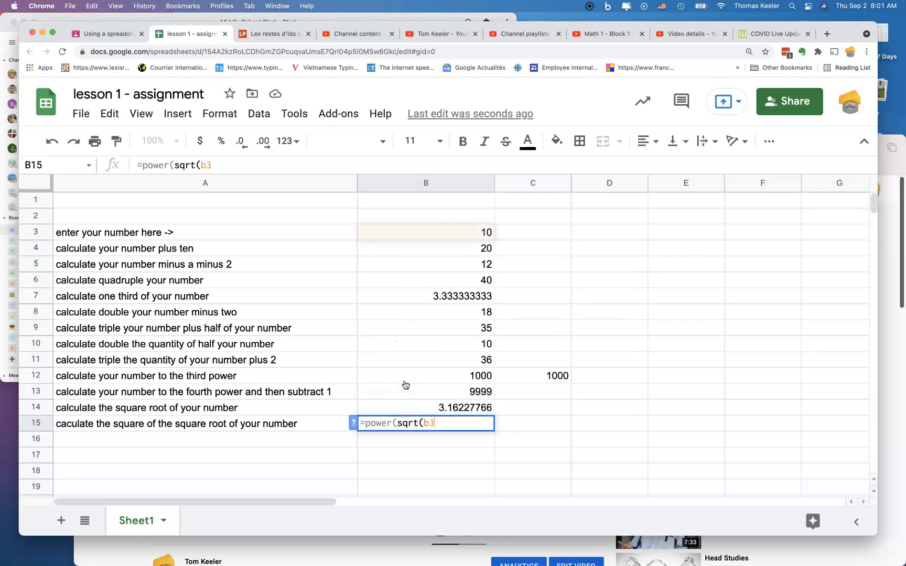
{"action": "type", "text": "),2)"}
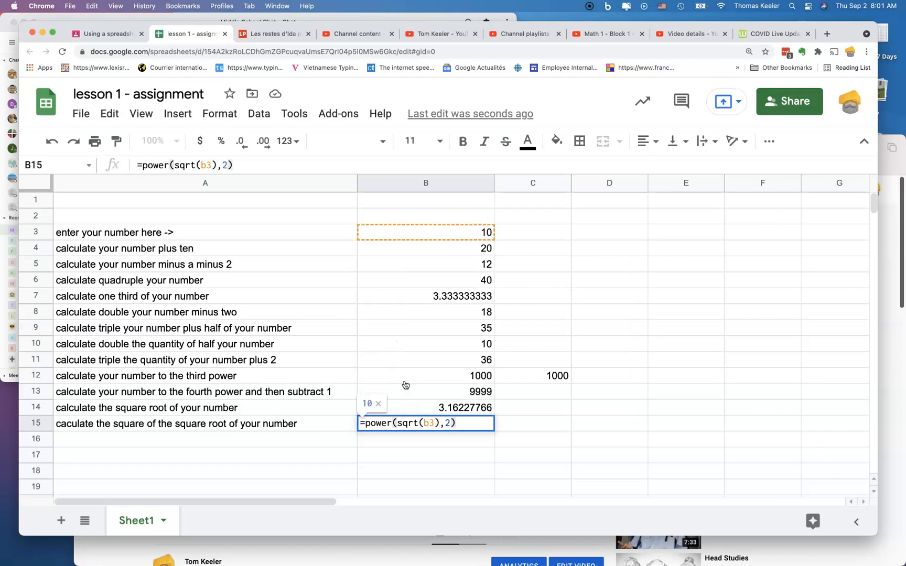
{"action": "key", "text": "Return"}
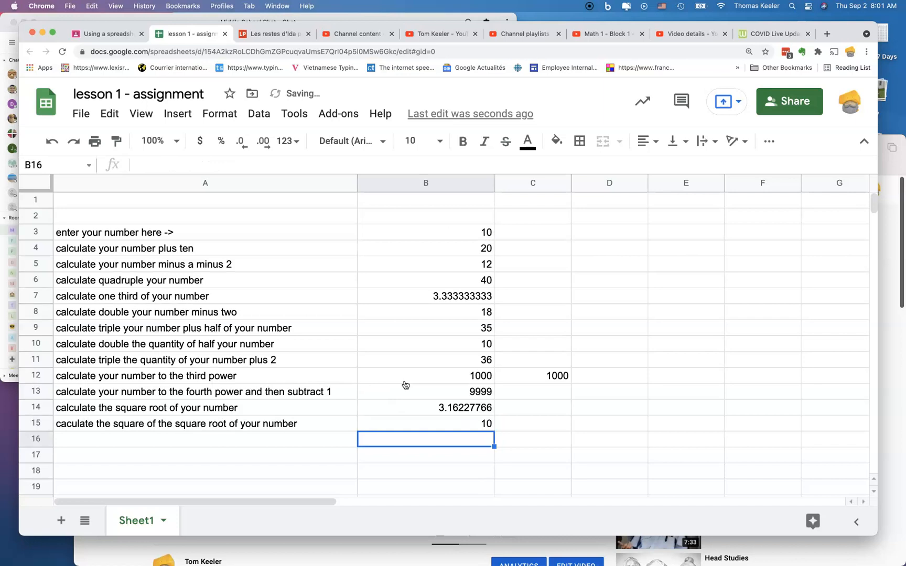